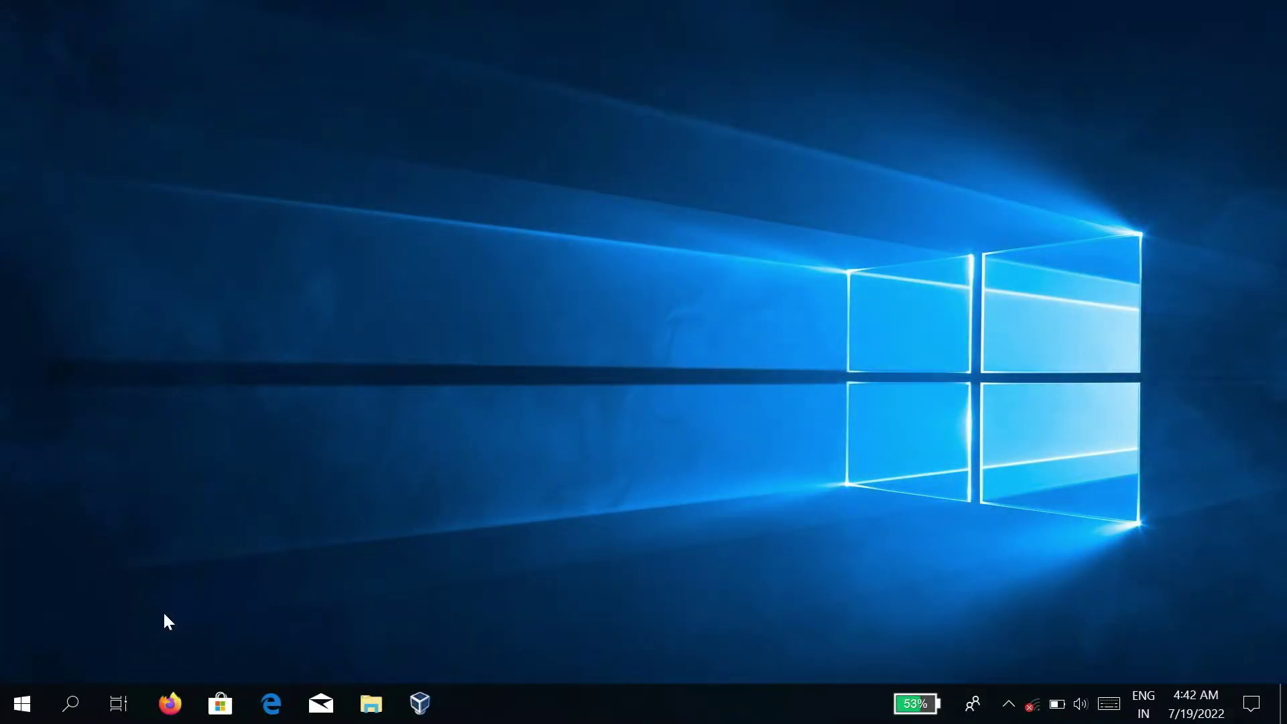
Search the computer for VMware and launch VMware Workstation Pro
{"action": "left_click", "coordinate": [72, 702]}
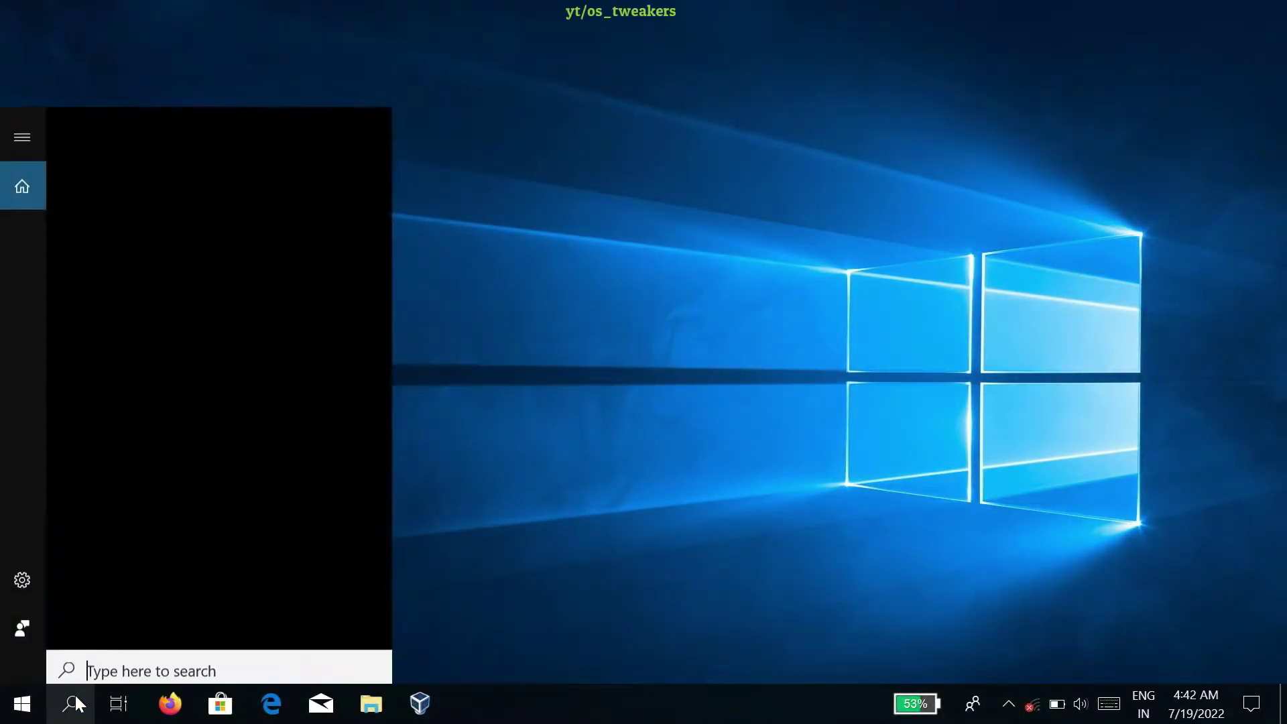
{"action": "type", "text": "vm"}
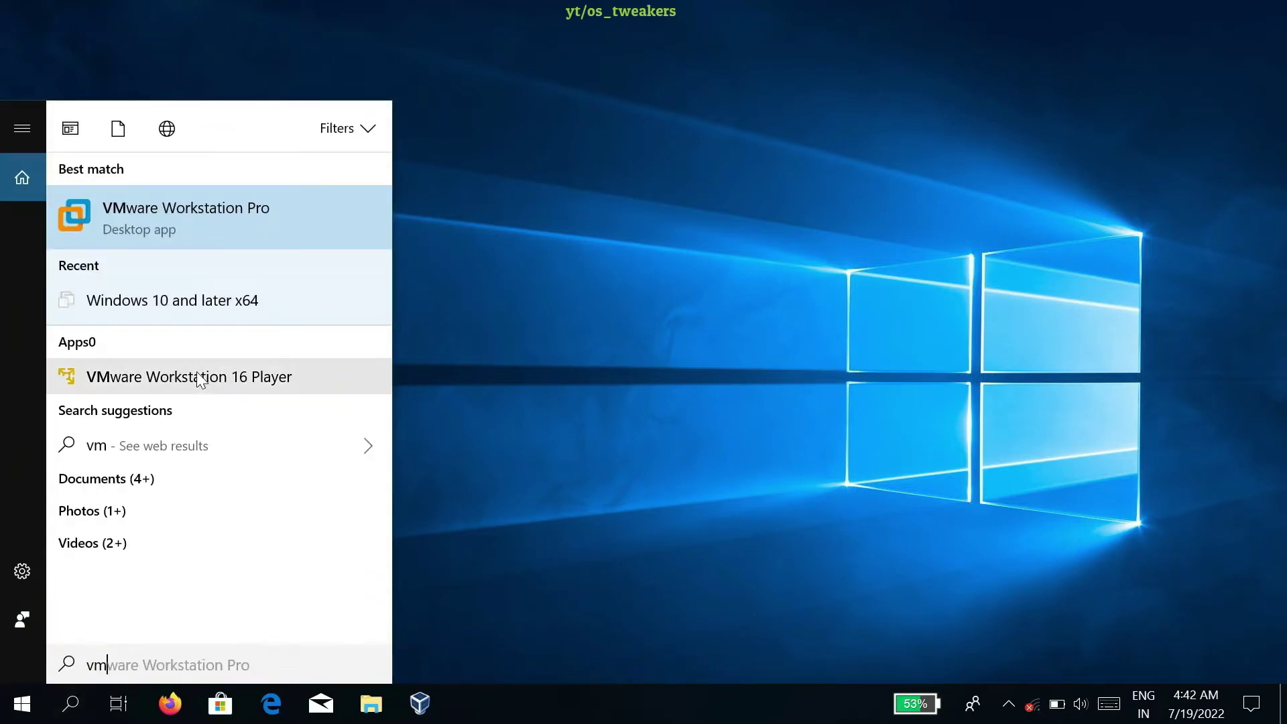
{"action": "left_click", "coordinate": [169, 212]}
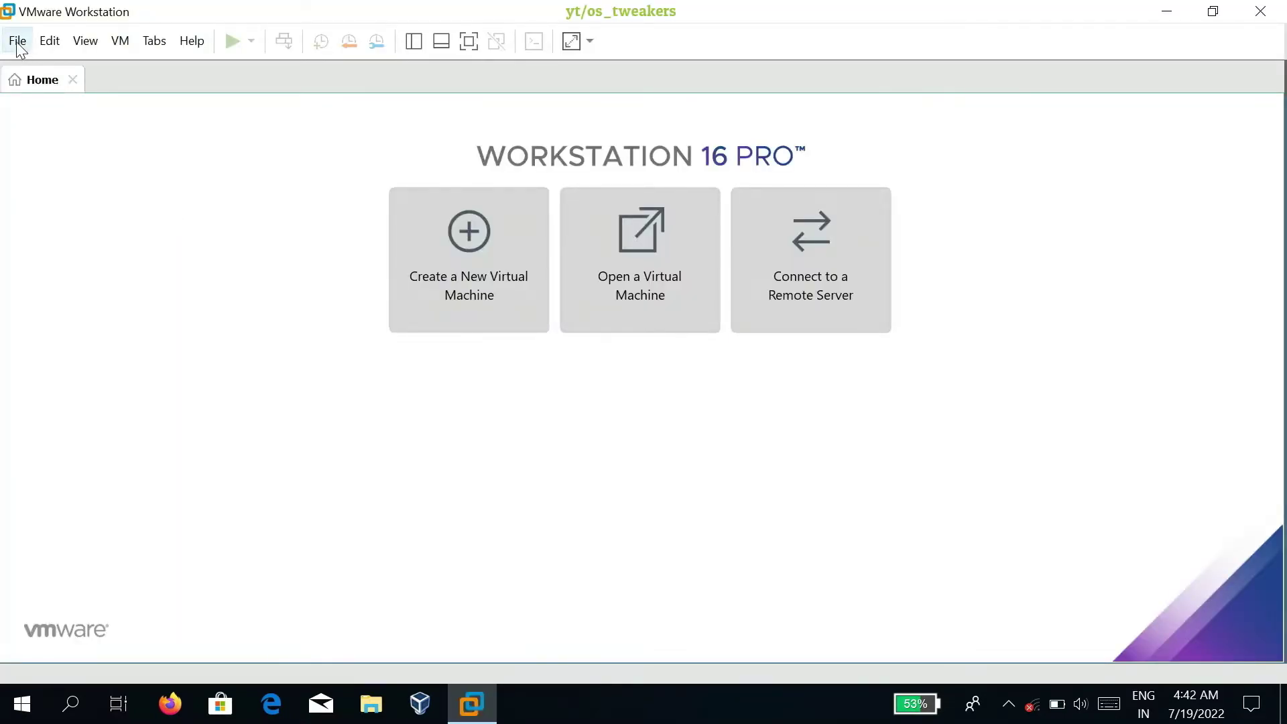
Start a new virtual machine with the Custom (advanced) configuration and Workstation 16.2.x hardware compatibility
{"action": "left_click", "coordinate": [18, 41]}
{"action": "left_click", "coordinate": [41, 67]}
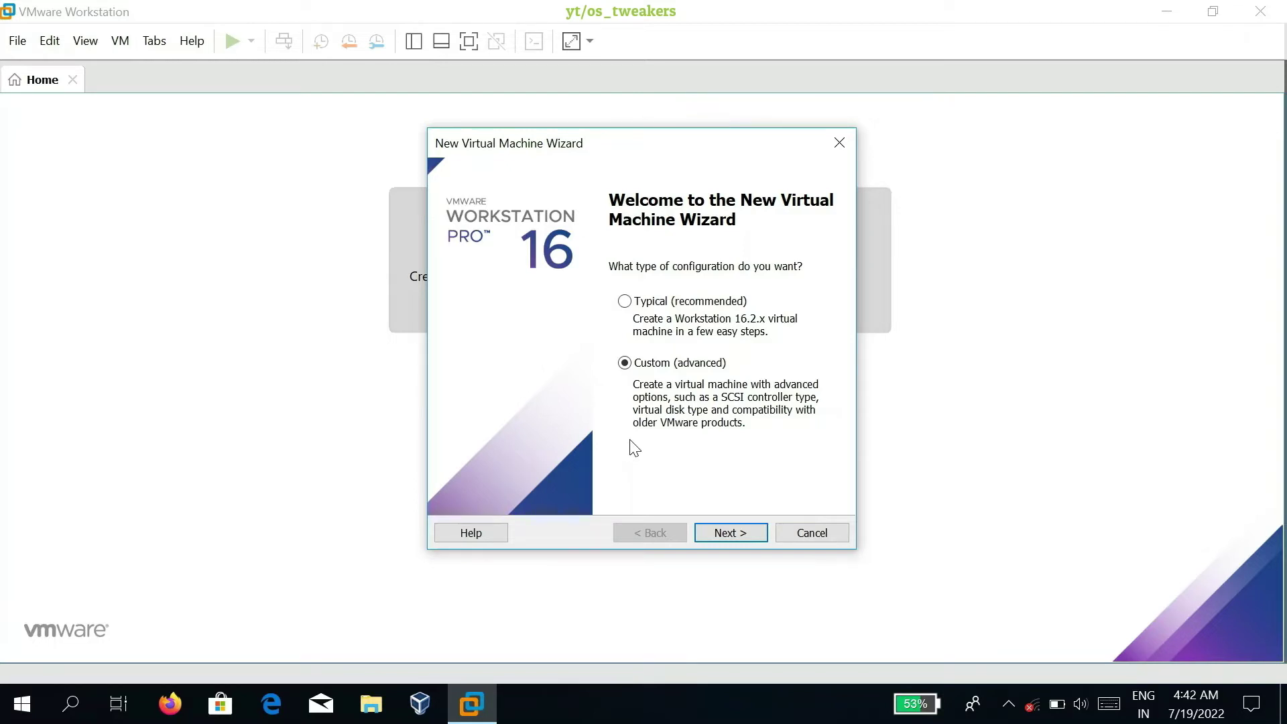
{"action": "left_click", "coordinate": [725, 531]}
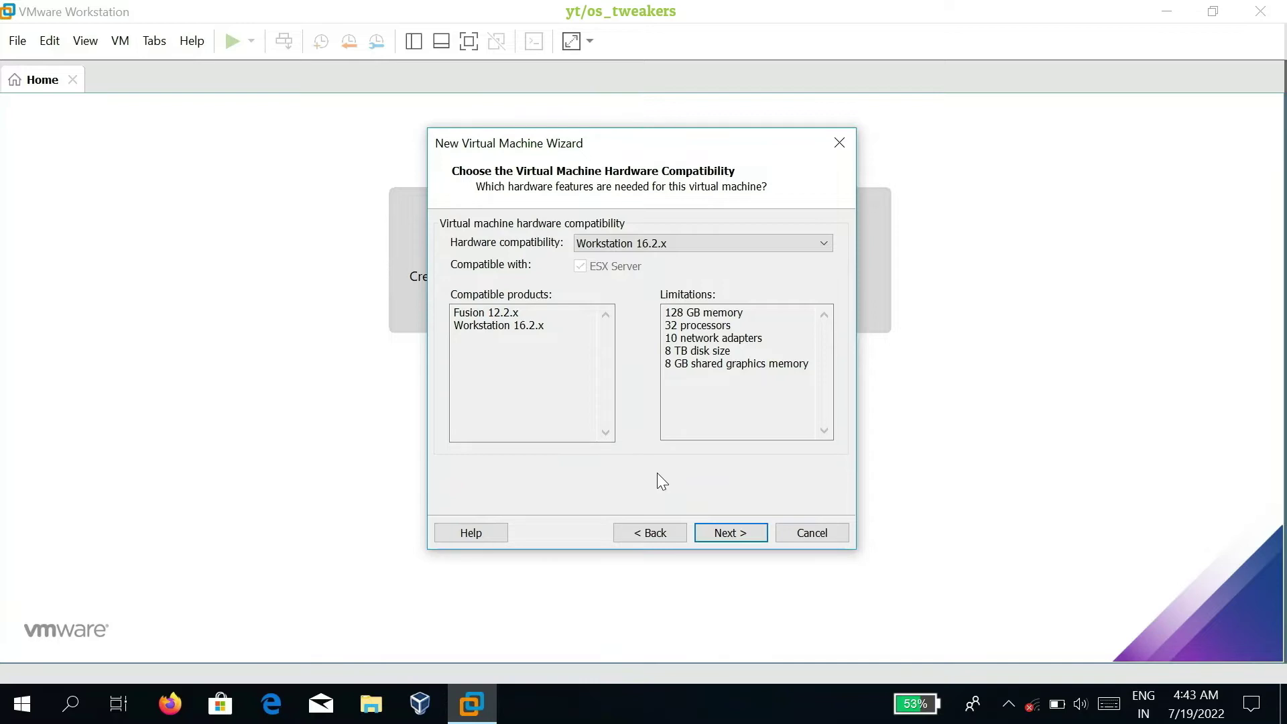
{"action": "left_click", "coordinate": [726, 532]}
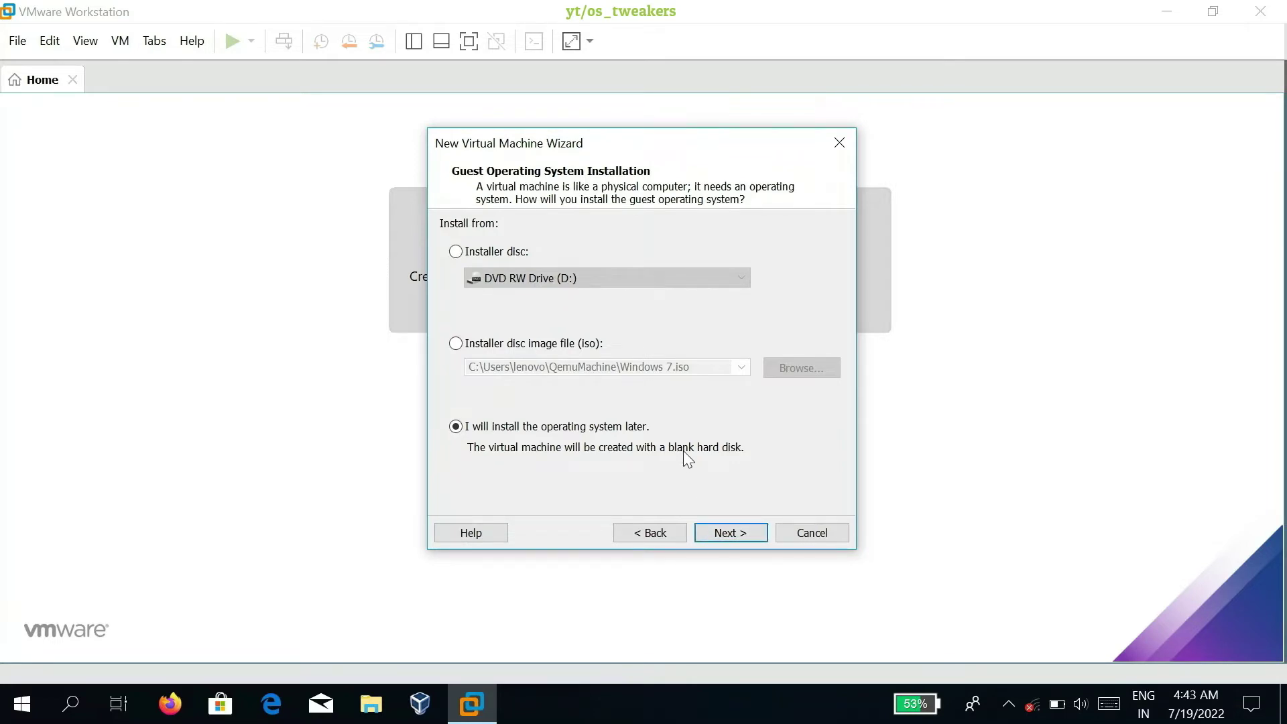
Install from the Windows 7.iso disc image with Windows 7 x64 as guest system, accepting the default machine name and location
{"action": "left_click", "coordinate": [455, 345]}
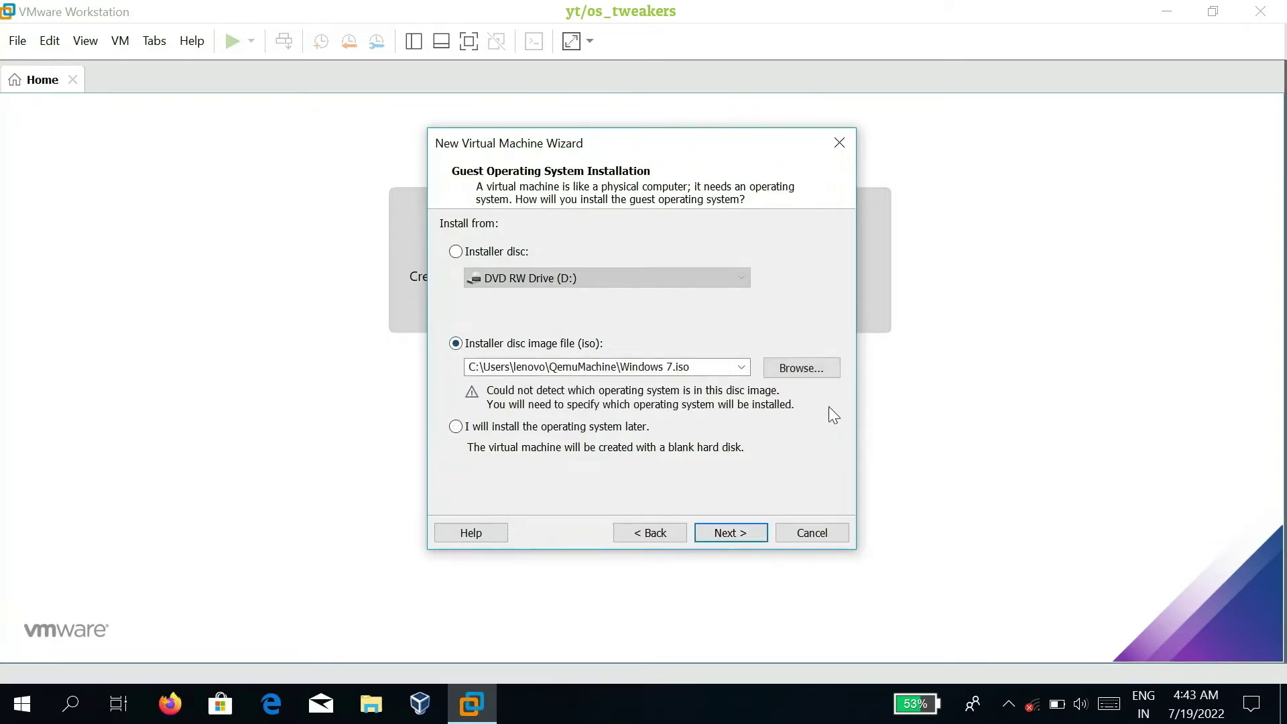
{"action": "left_click", "coordinate": [730, 533]}
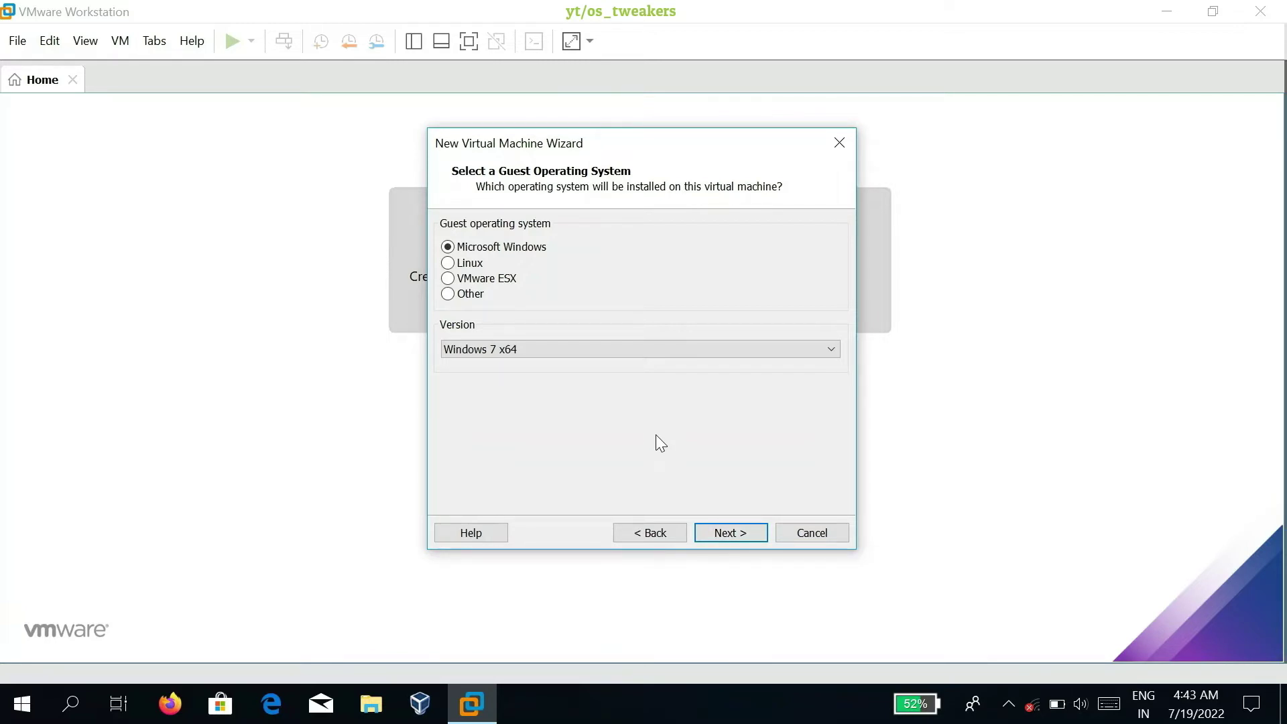
{"action": "left_click", "coordinate": [731, 533]}
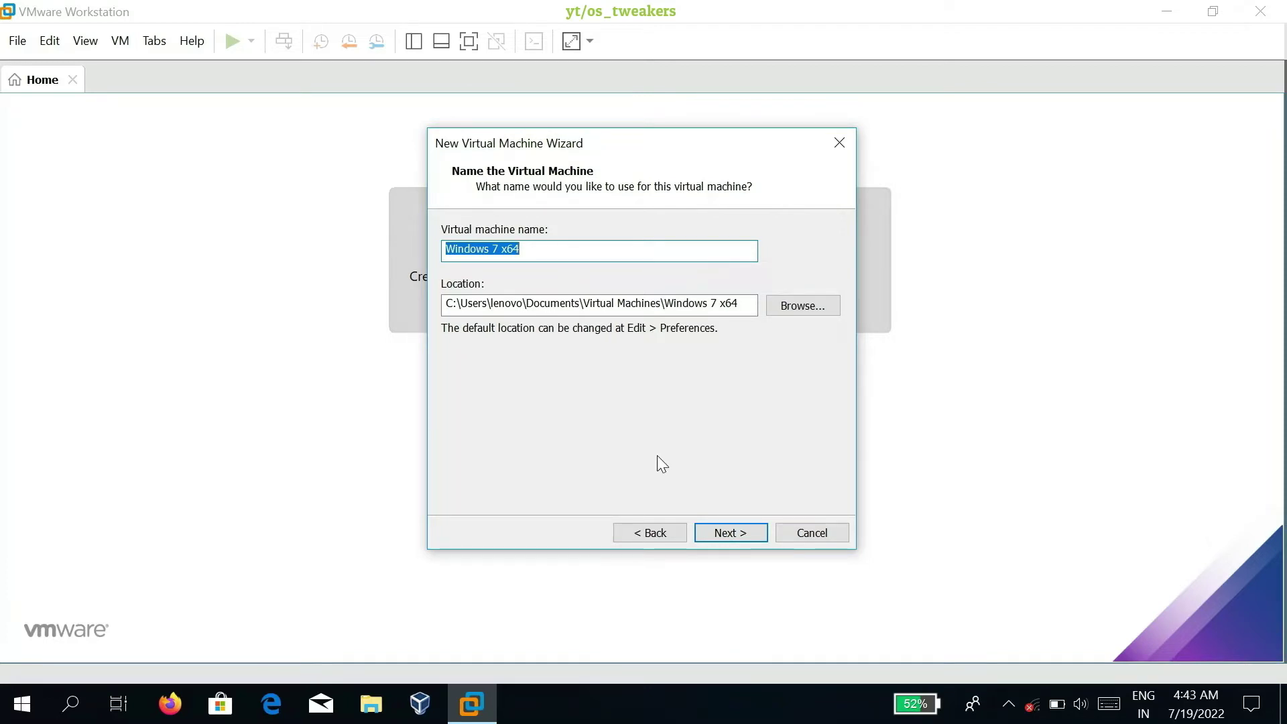
{"action": "left_click", "coordinate": [724, 530]}
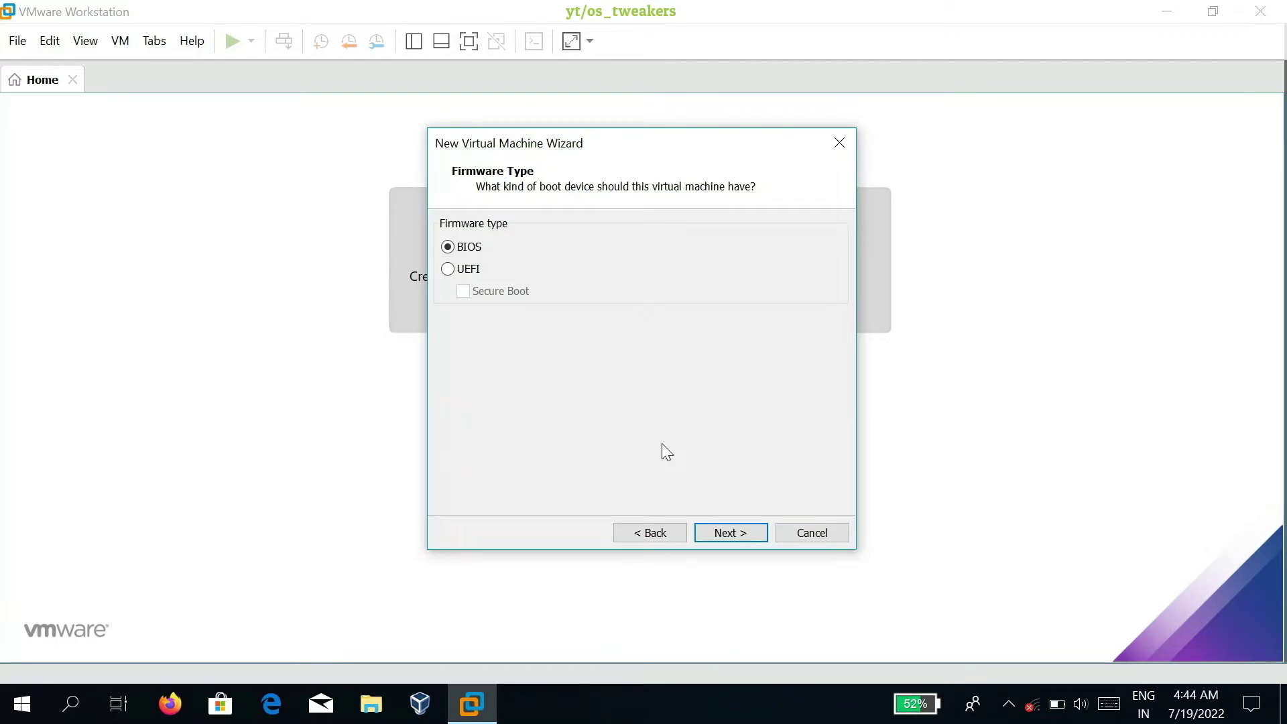
Accept BIOS firmware and give the virtual machine 2 processors with 1 core each
{"action": "left_click", "coordinate": [729, 533]}
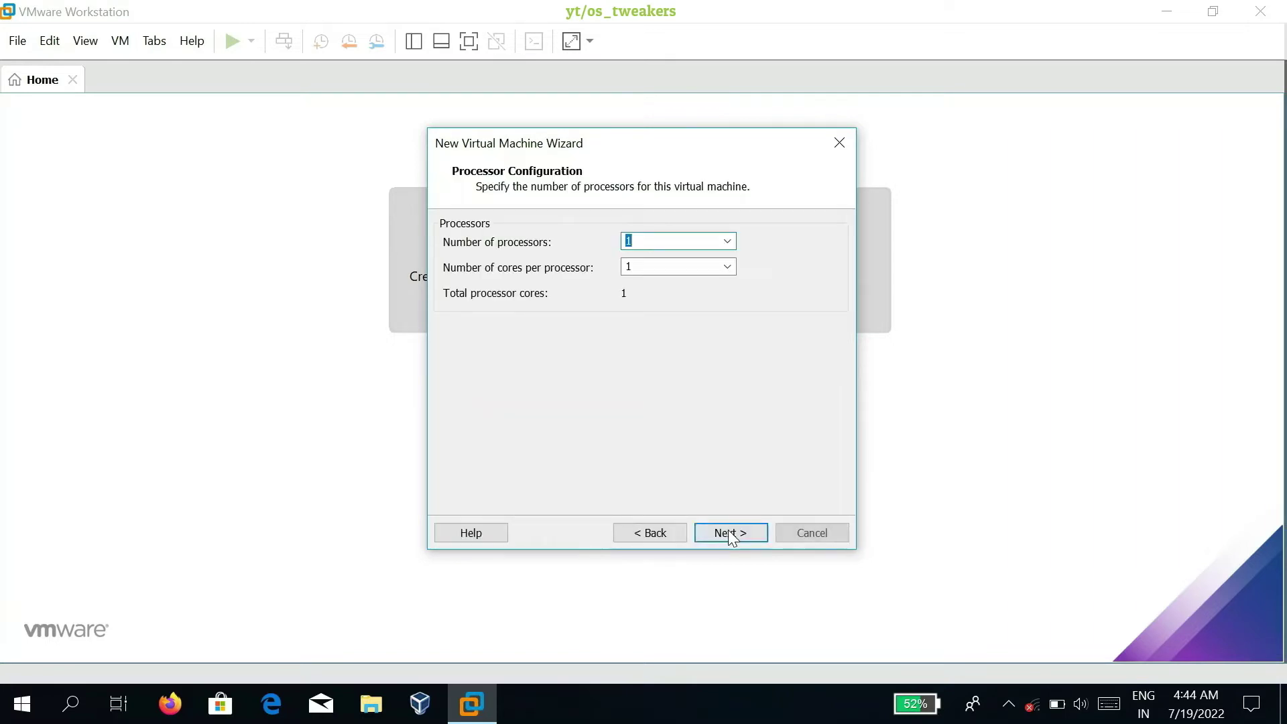
{"action": "left_click", "coordinate": [727, 240]}
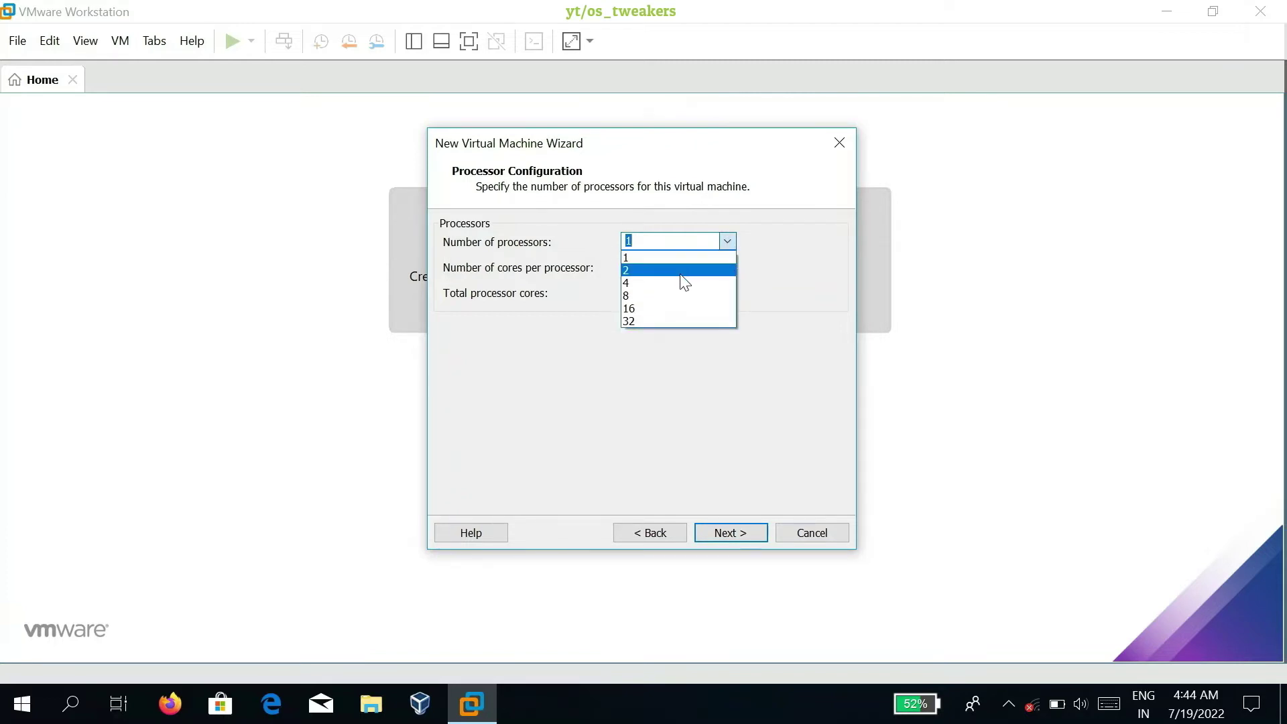
{"action": "left_click", "coordinate": [681, 271]}
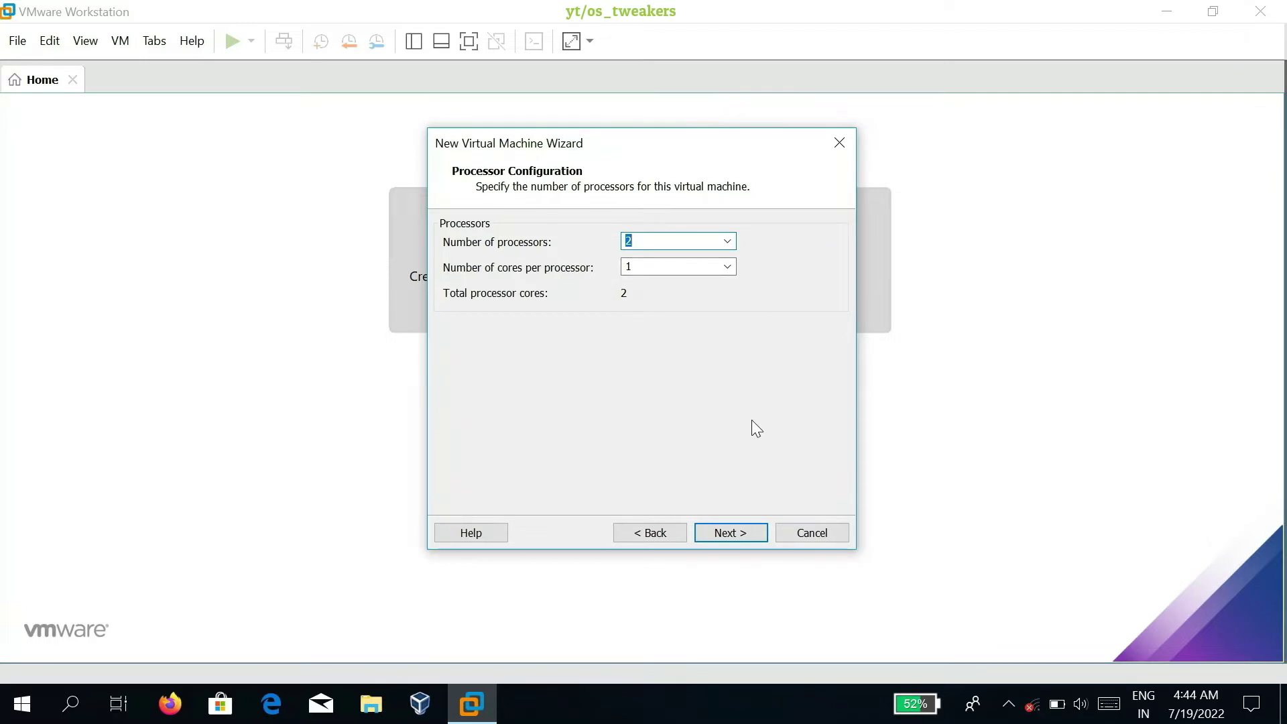
{"action": "left_click", "coordinate": [731, 533]}
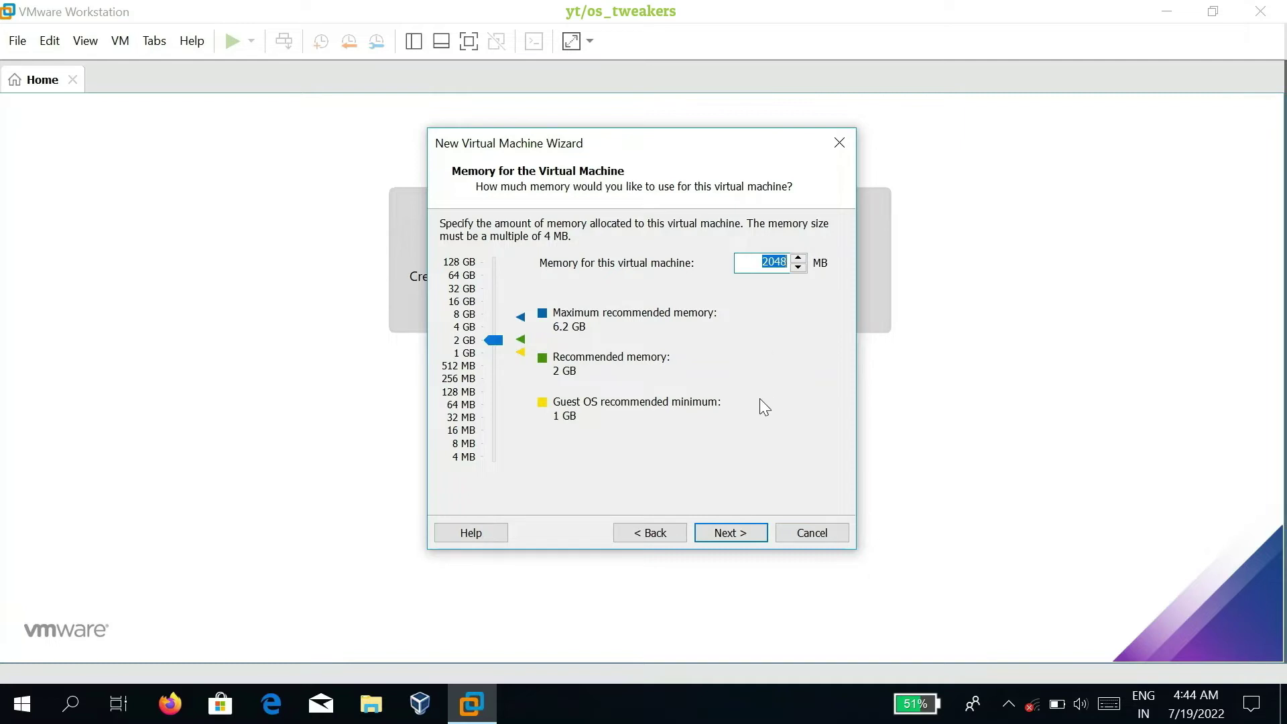
Accept 2048 MB of memory, NAT networking, the LSI Logic SAS controller and the SCSI disk type
{"action": "left_click", "coordinate": [734, 533]}
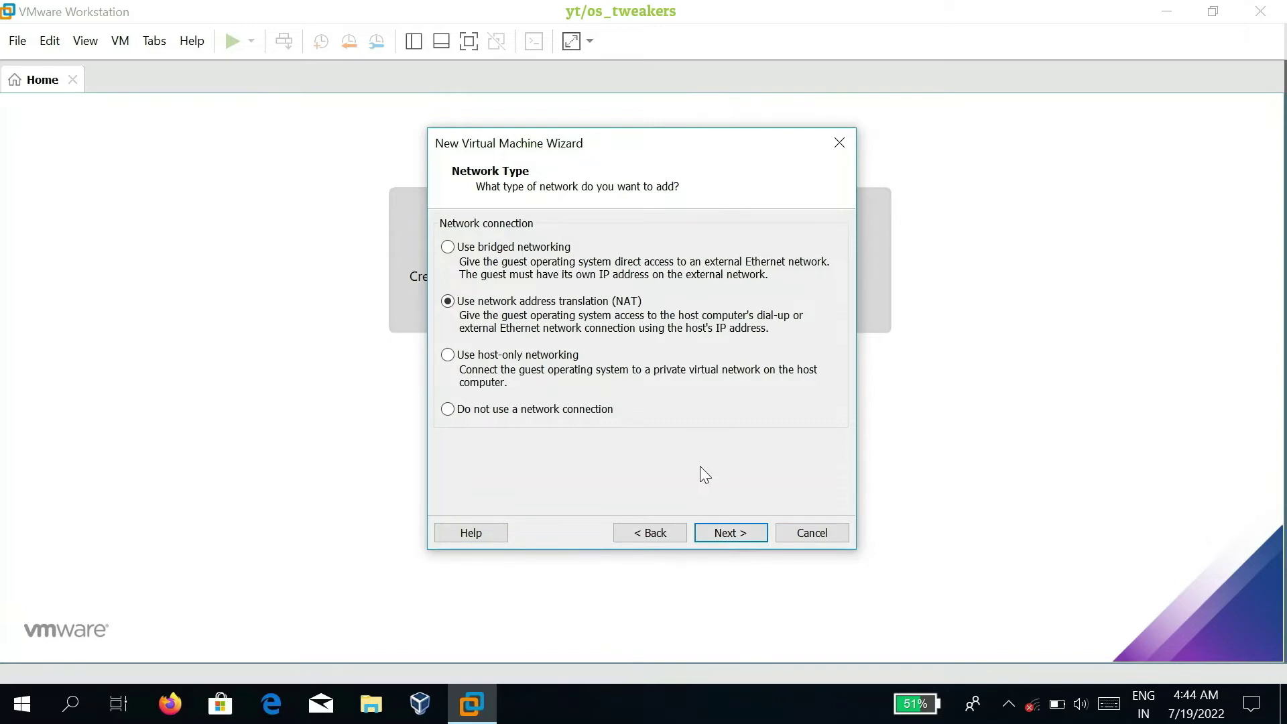
{"action": "left_click", "coordinate": [729, 529]}
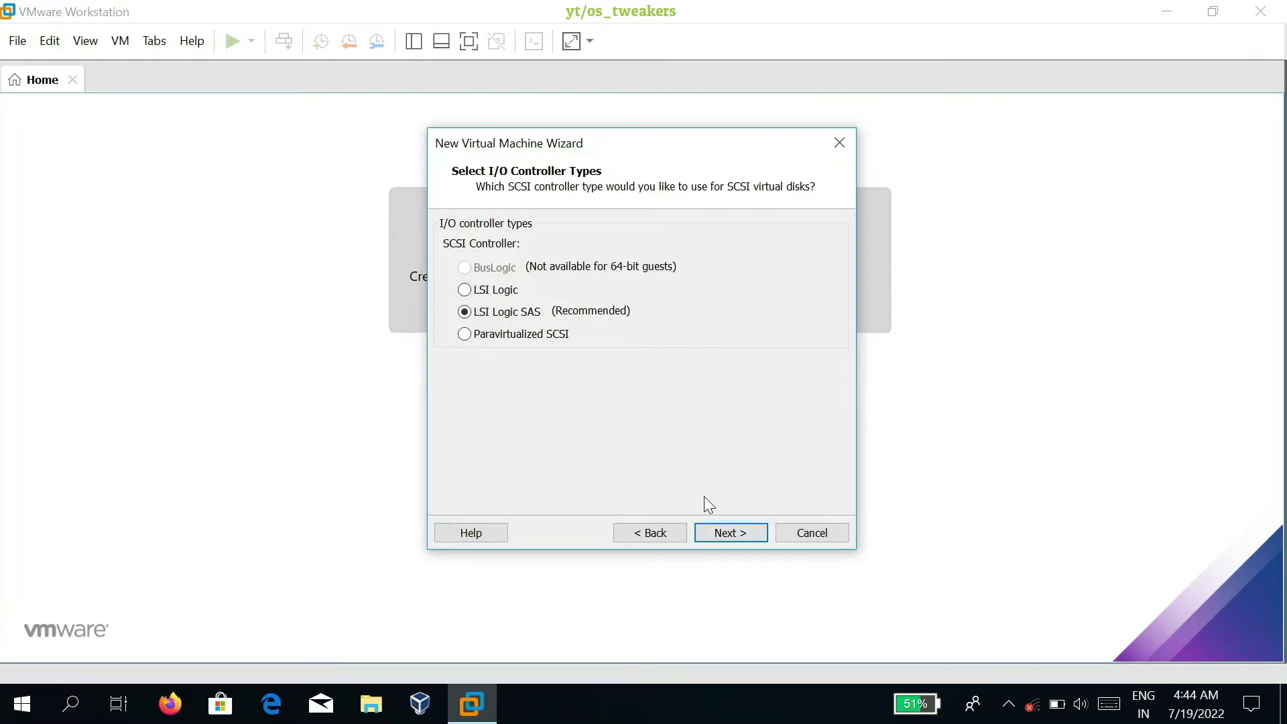
{"action": "left_click", "coordinate": [731, 534]}
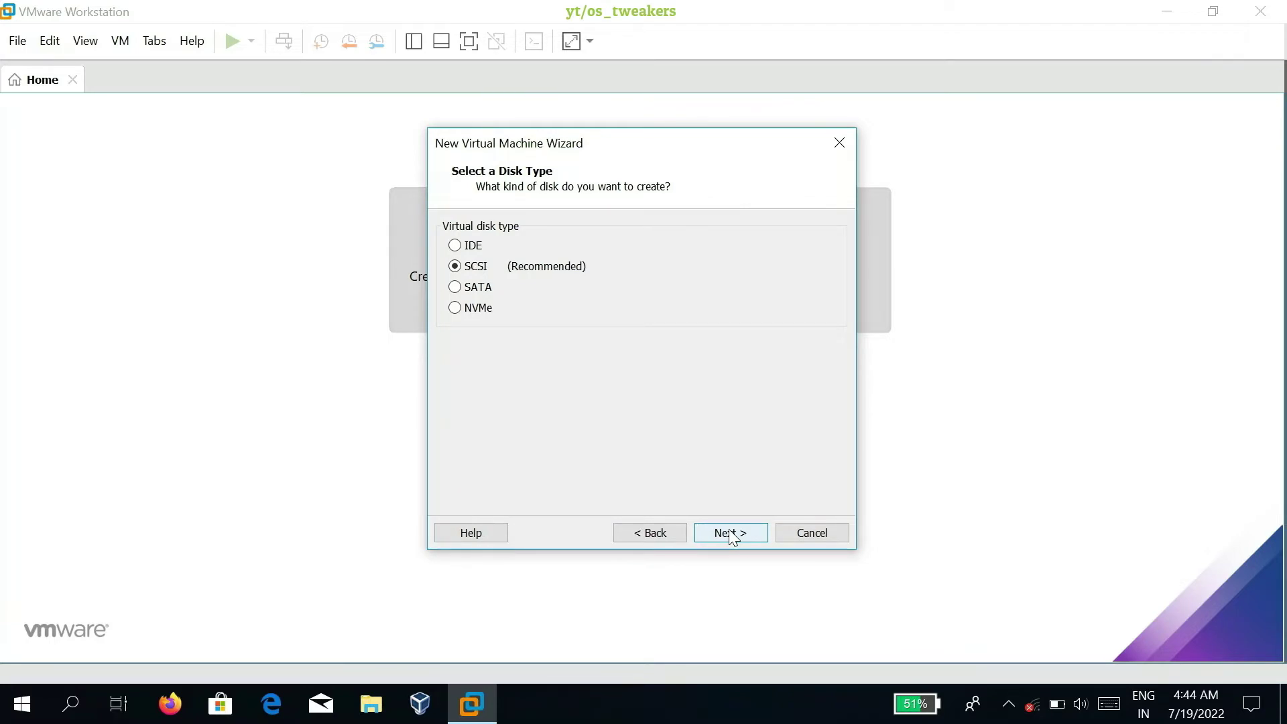
{"action": "left_click", "coordinate": [730, 533]}
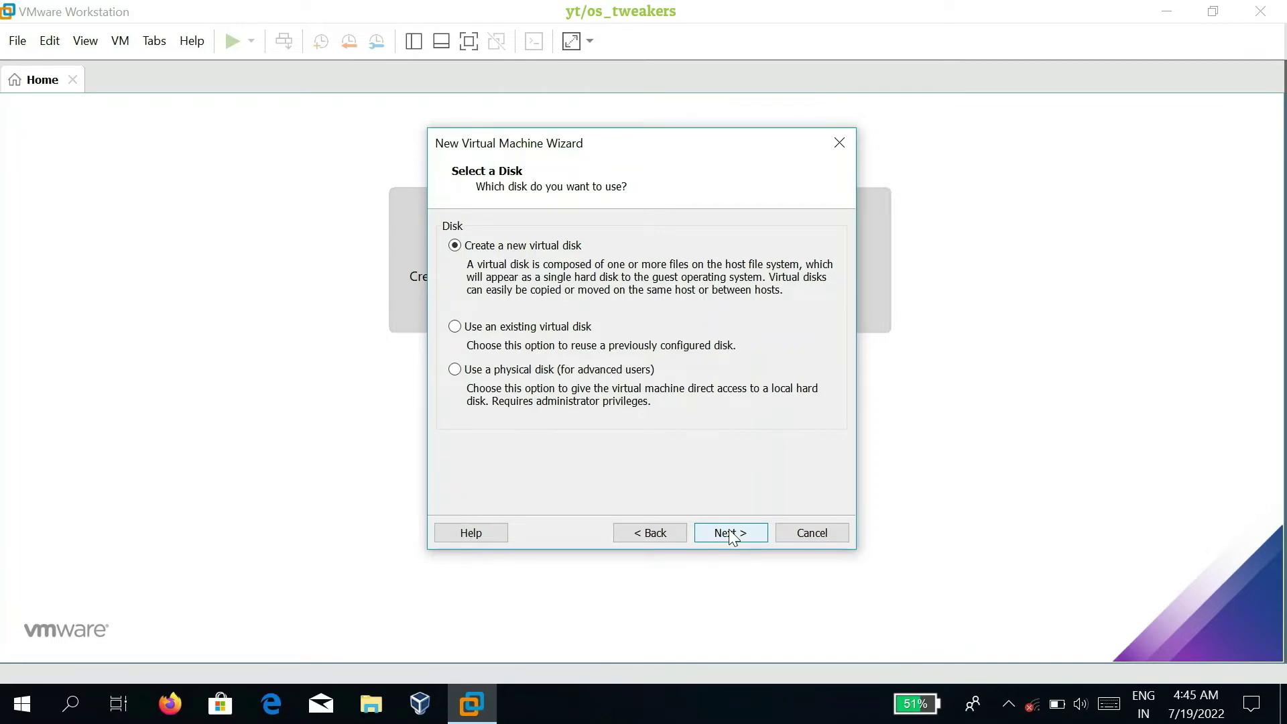
Create a new virtual disk of 40 GB stored as a single file
{"action": "left_click", "coordinate": [730, 533]}
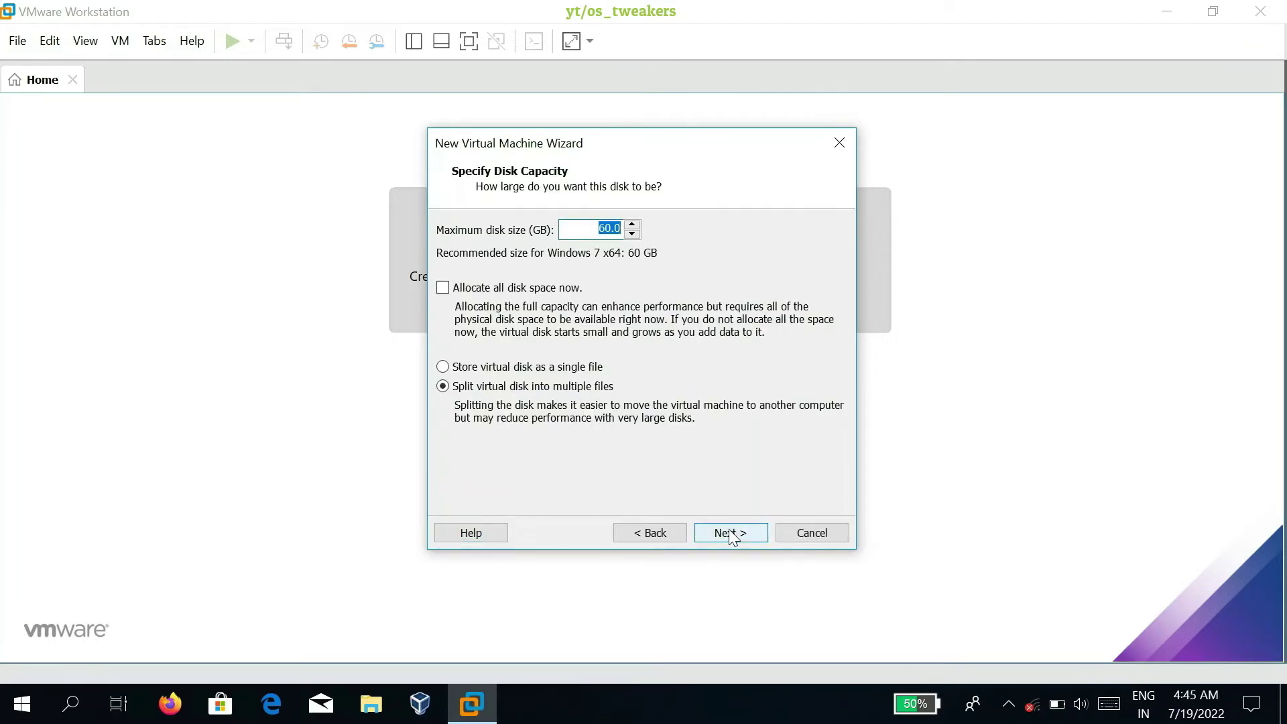
{"action": "left_click", "coordinate": [443, 368]}
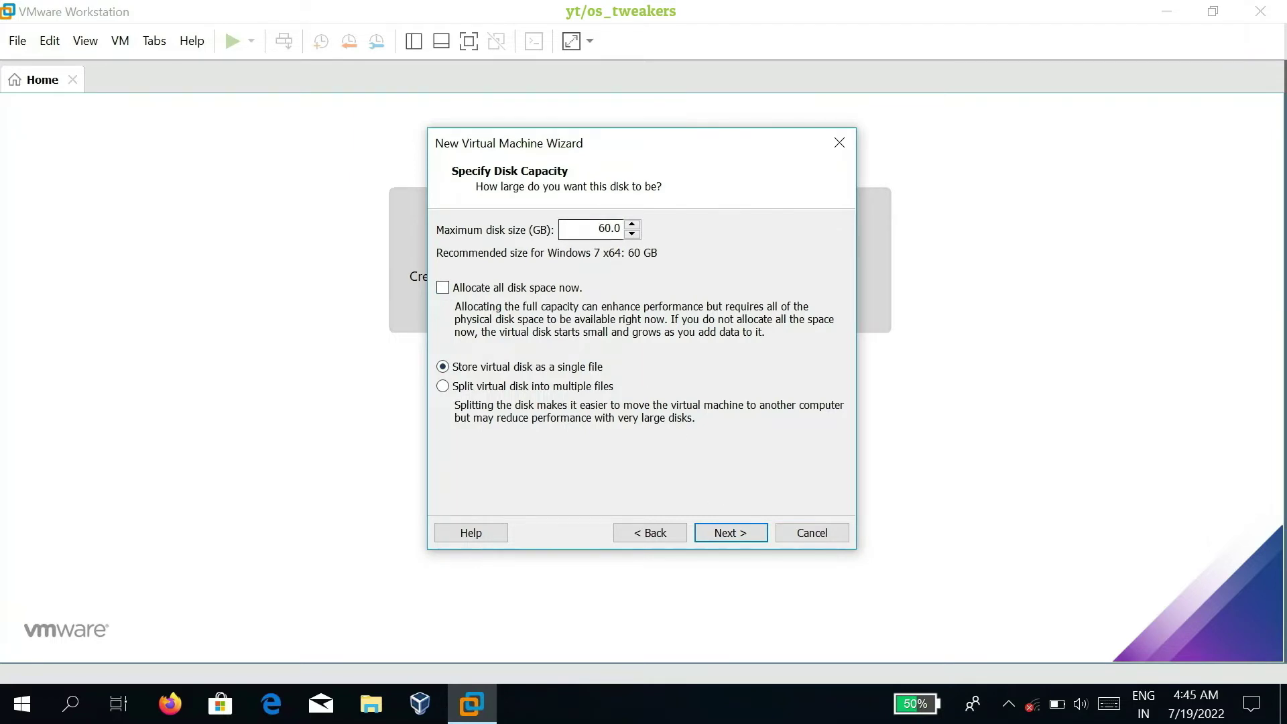
{"action": "double_click", "coordinate": [609, 229]}
{"action": "type", "text": "4.0"}
{"action": "type", "text": "0"}
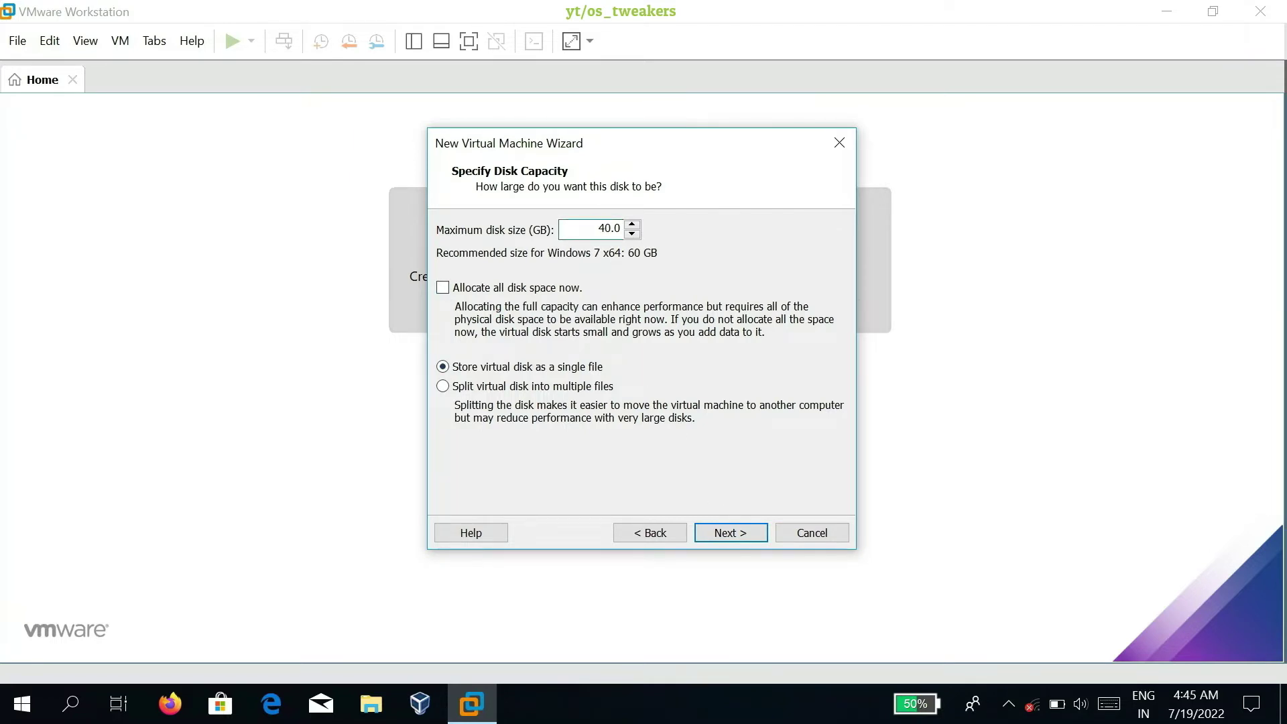
{"action": "left_click", "coordinate": [730, 533]}
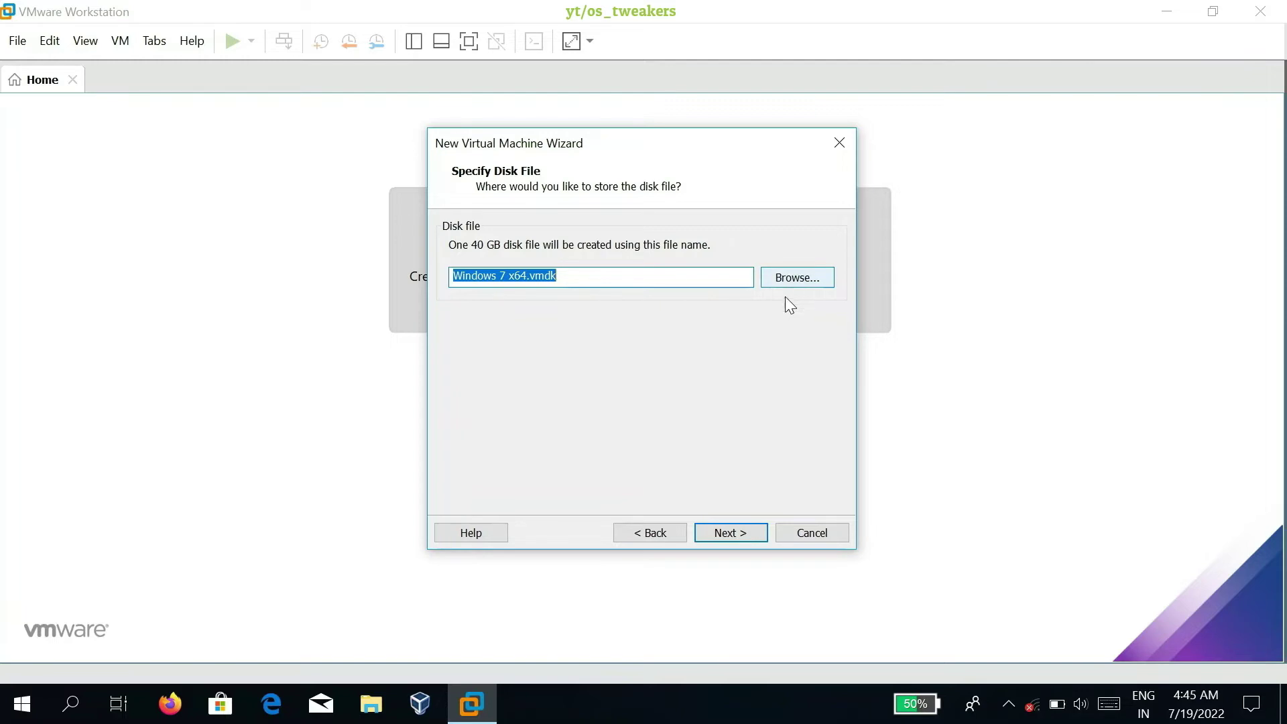
Accept Windows 7 x64.vmdk as the disk file, finish creating the virtual machine and minimize the program window
{"action": "left_click", "coordinate": [724, 537]}
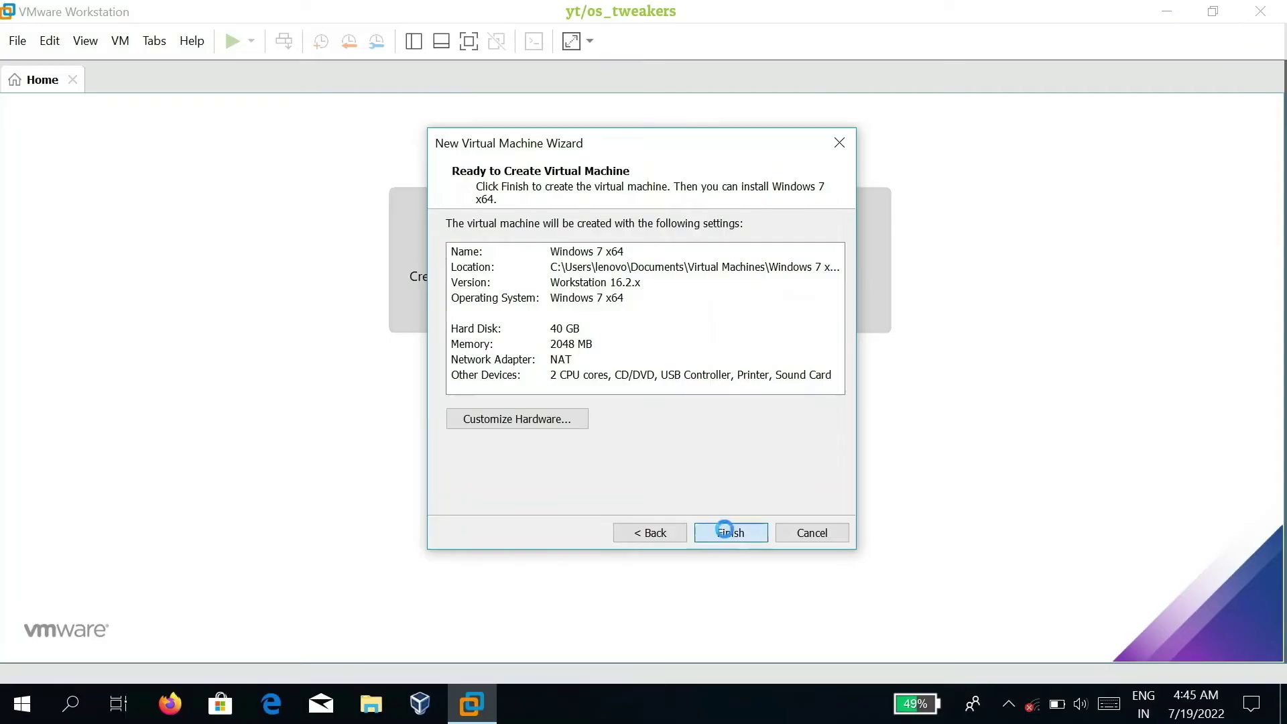
{"action": "left_click", "coordinate": [728, 532]}
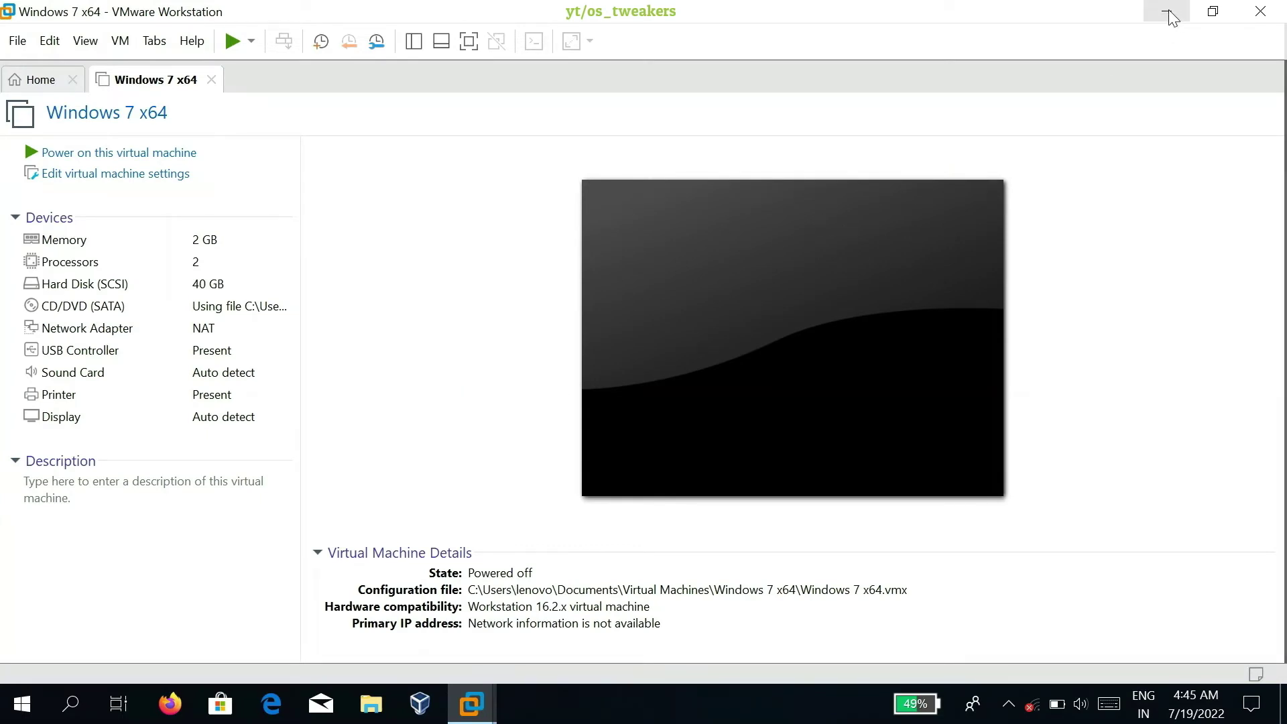
{"action": "left_click", "coordinate": [1168, 9]}
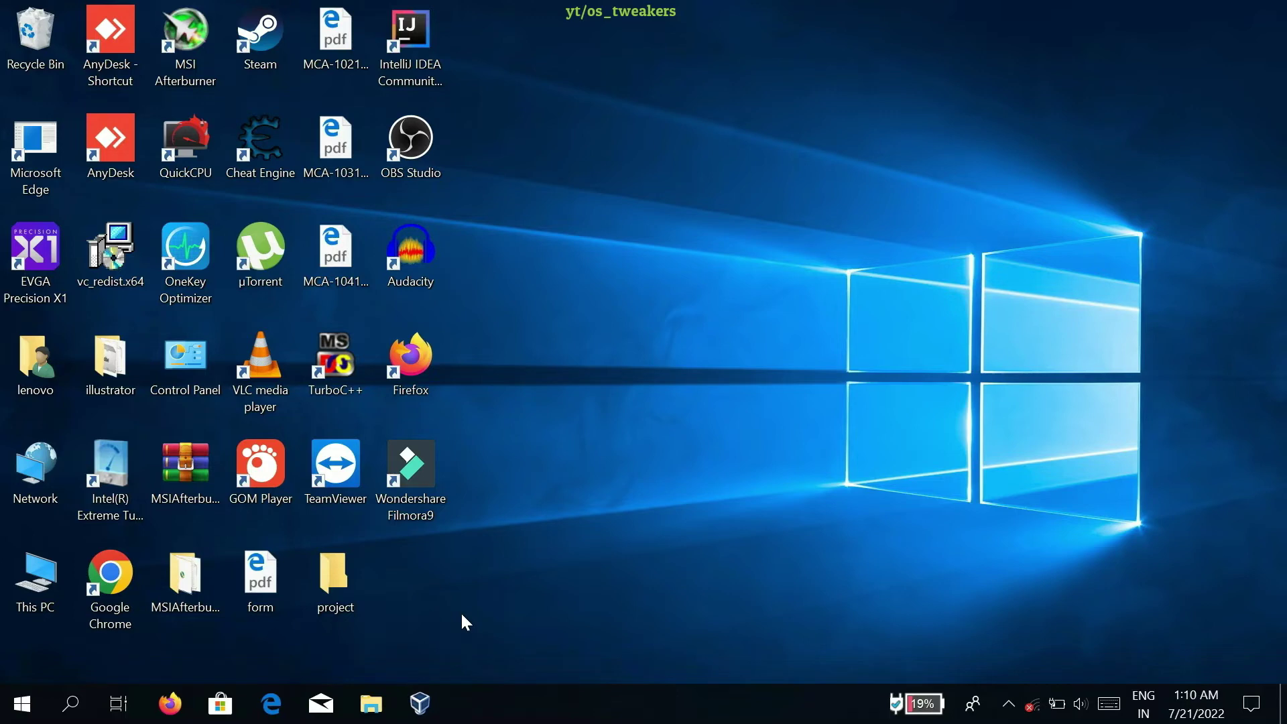
Switch to File Explorer and open the Windows 7 x64 virtual machine file from its folder in Documents\Virtual Machines
{"action": "left_click", "coordinate": [373, 704]}
{"action": "left_click", "coordinate": [128, 358]}
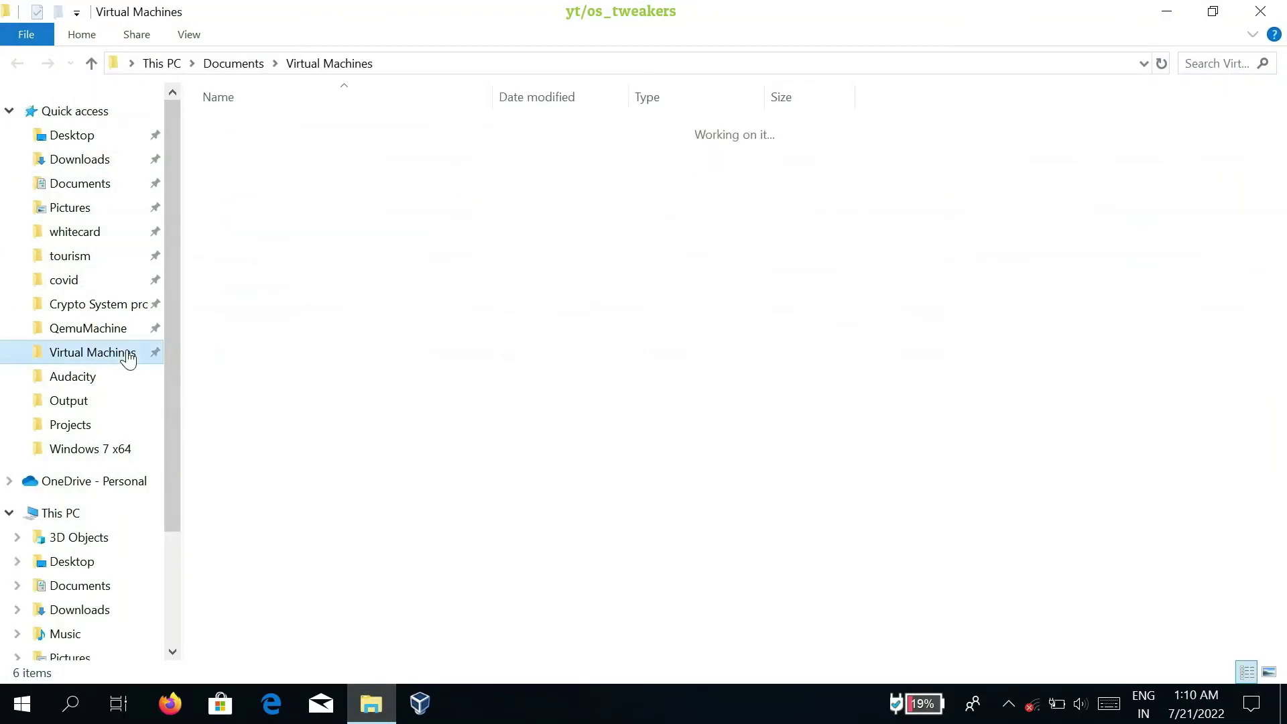
{"action": "left_click", "coordinate": [292, 194]}
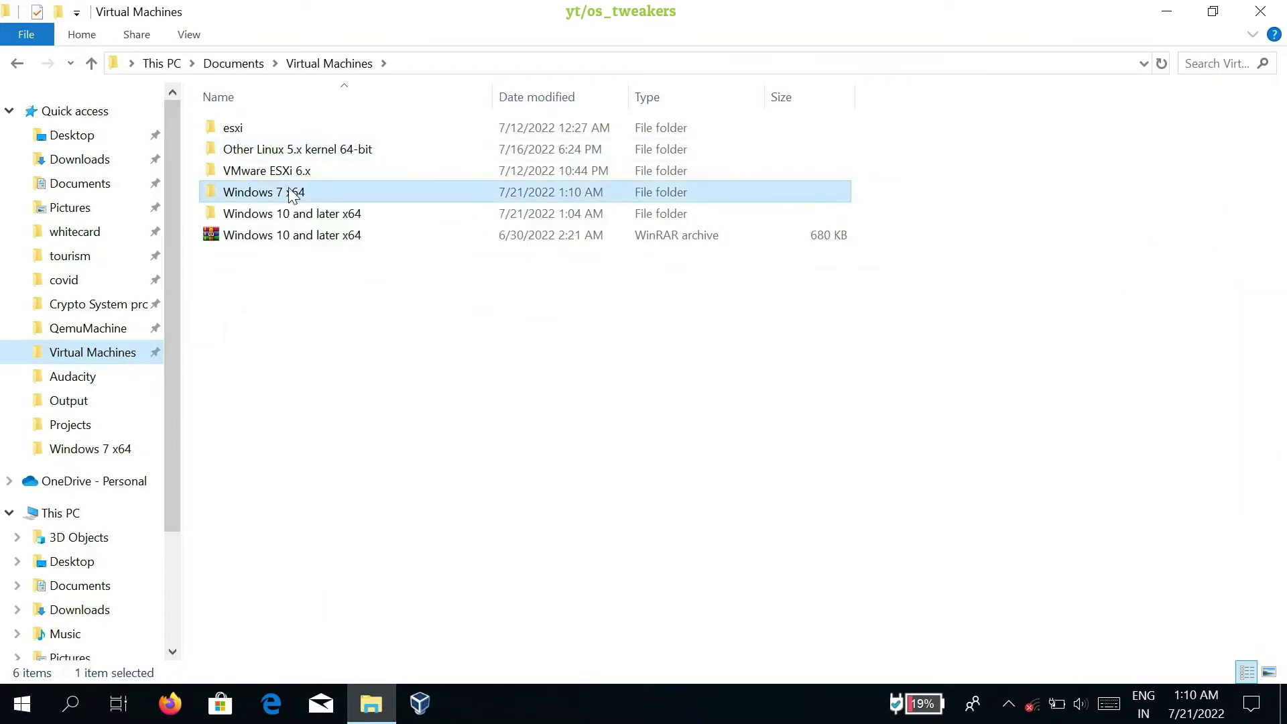
{"action": "double_click", "coordinate": [293, 194]}
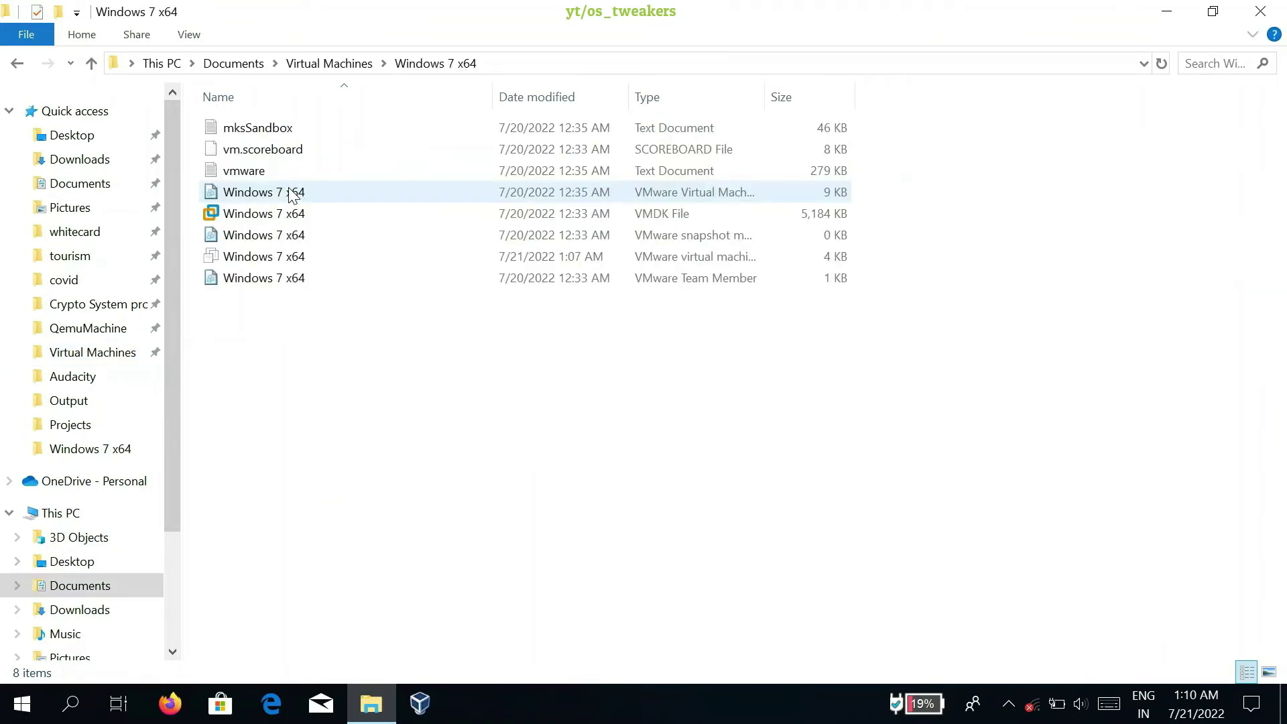
{"action": "left_click", "coordinate": [282, 260]}
{"action": "double_click", "coordinate": [282, 261]}
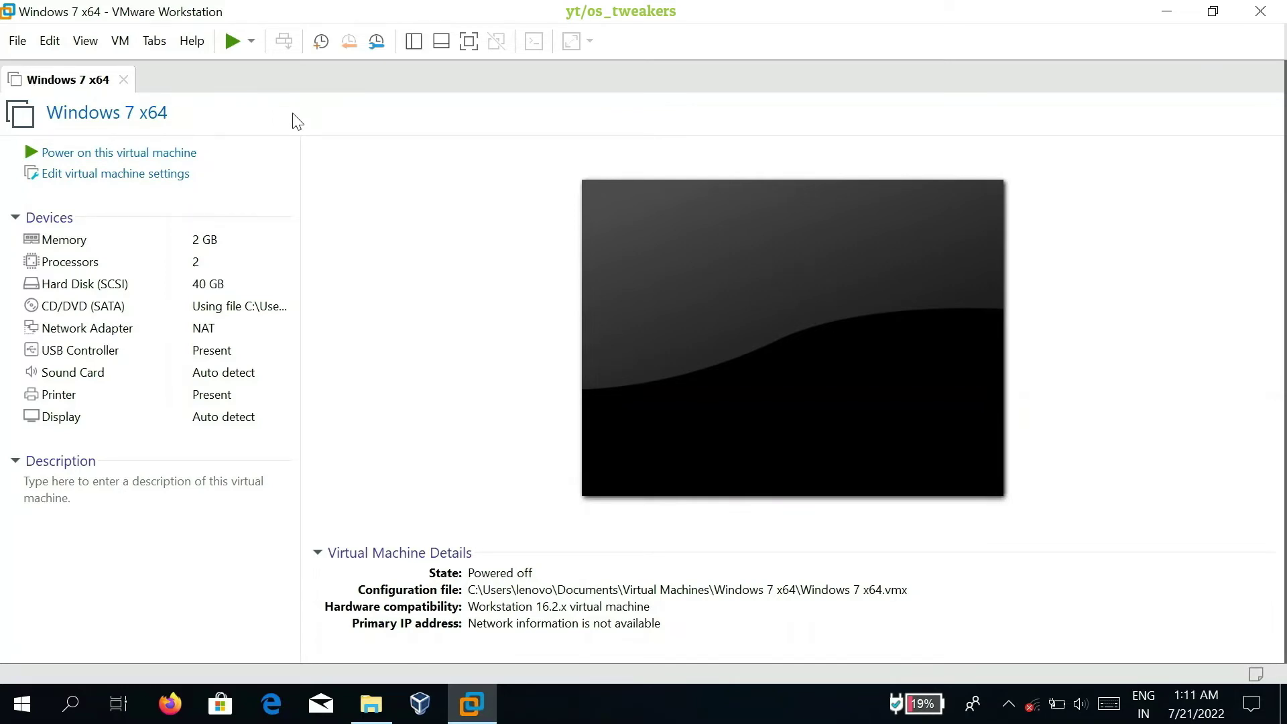
In the virtual machine's settings, choose 2 GB as the display's maximum graphics memory and apply the settings
{"action": "left_click", "coordinate": [120, 42]}
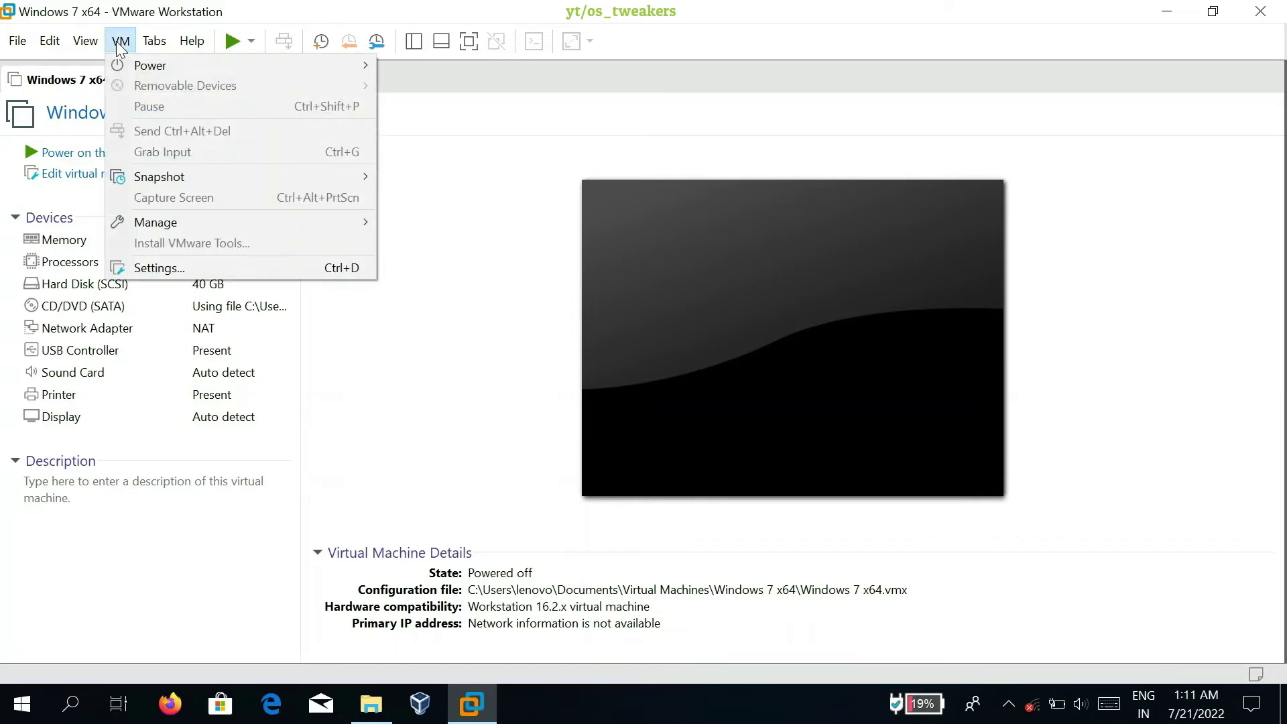
{"action": "left_click", "coordinate": [155, 265]}
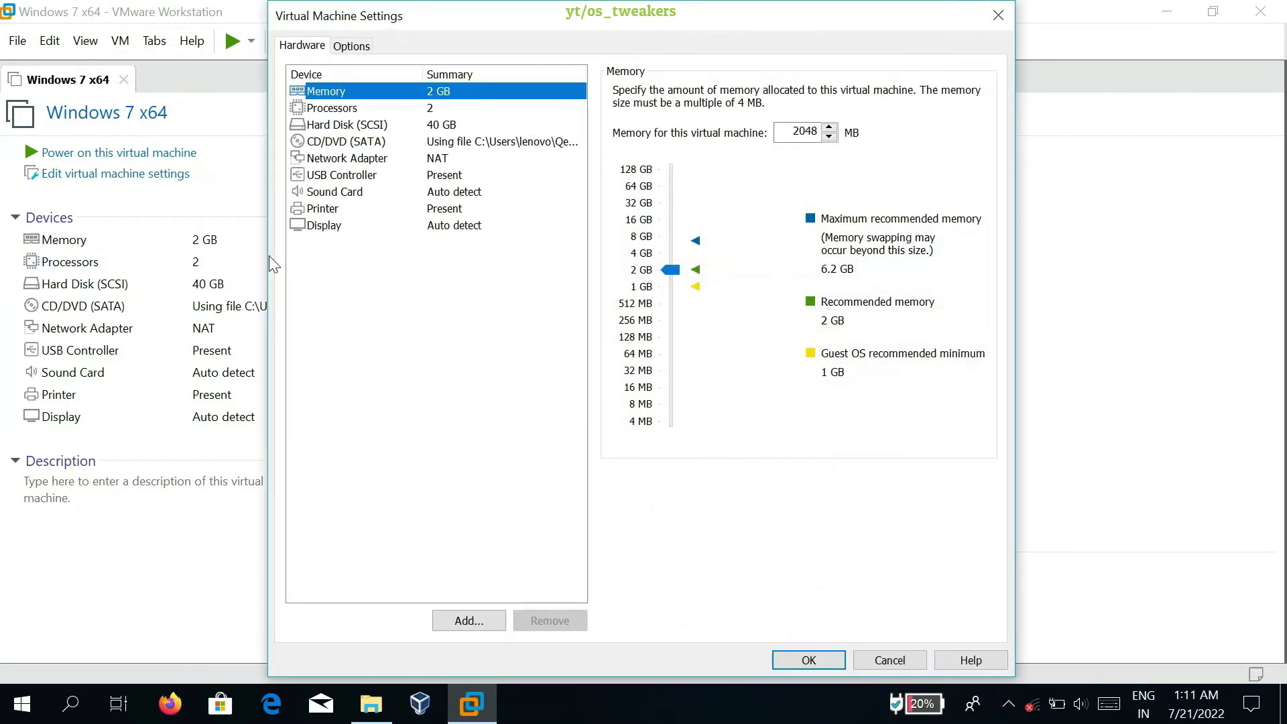
{"action": "left_click", "coordinate": [312, 225]}
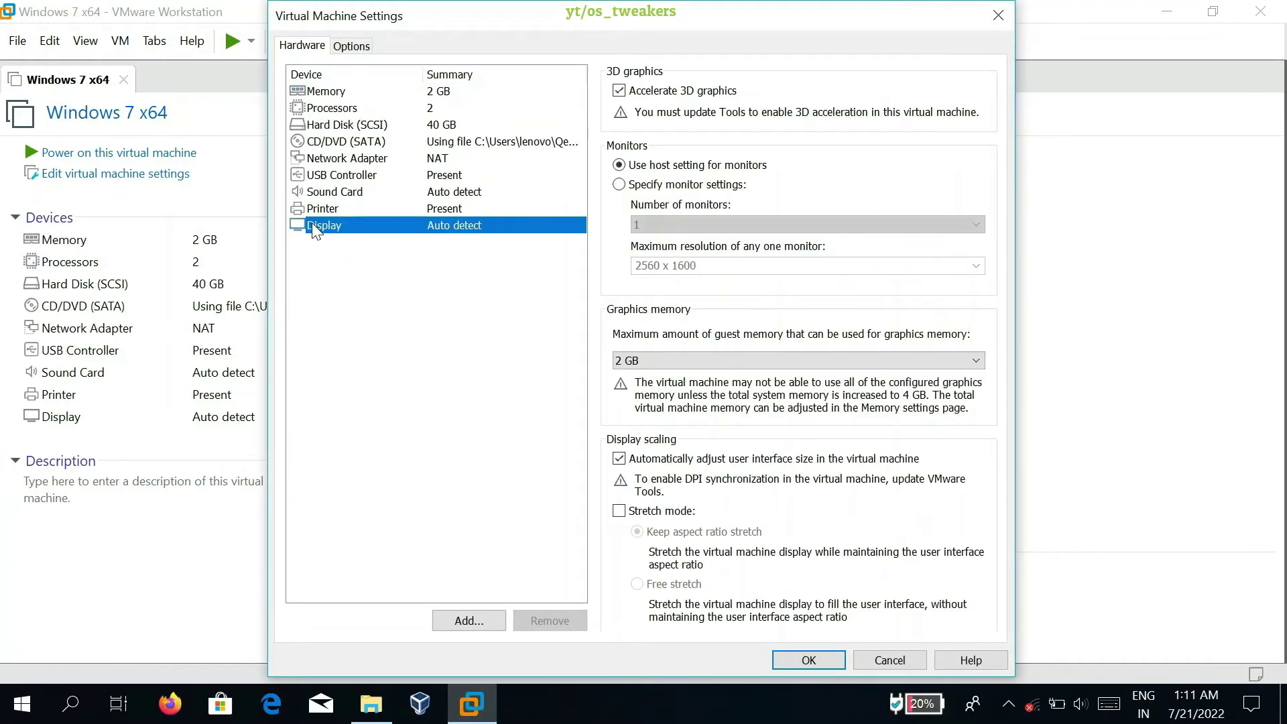
{"action": "left_click", "coordinate": [759, 359]}
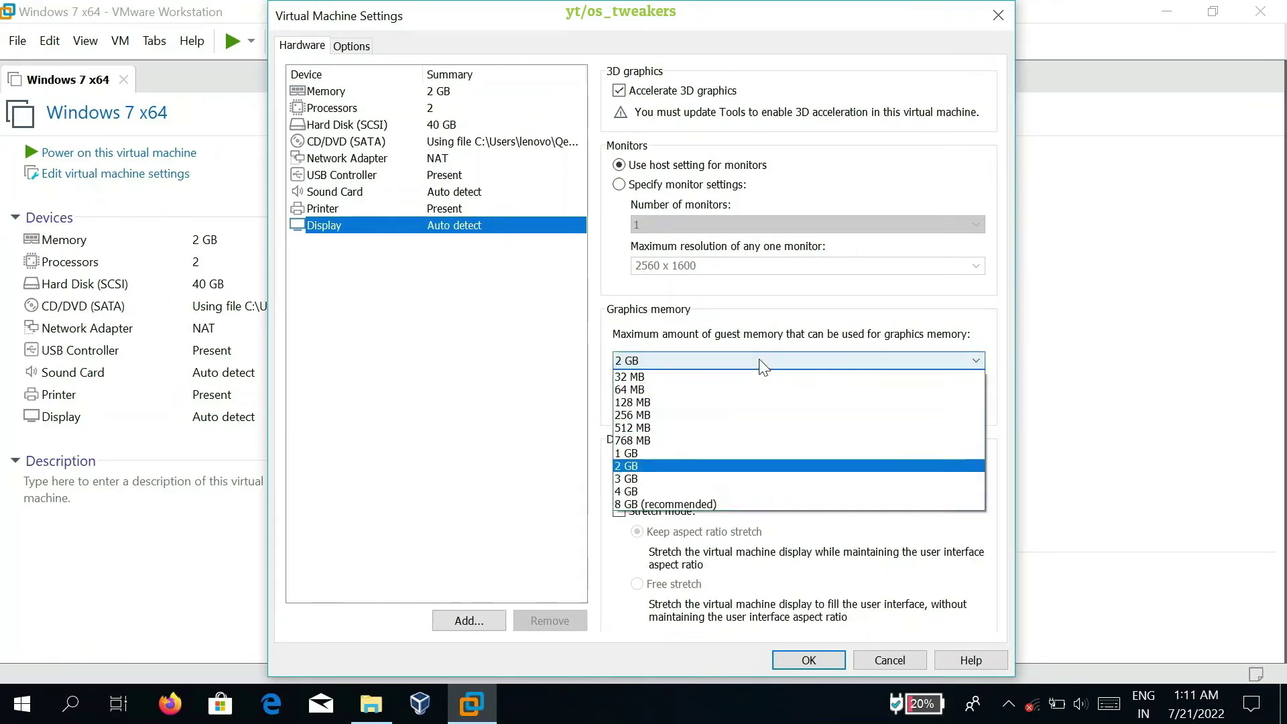
{"action": "left_click", "coordinate": [670, 467]}
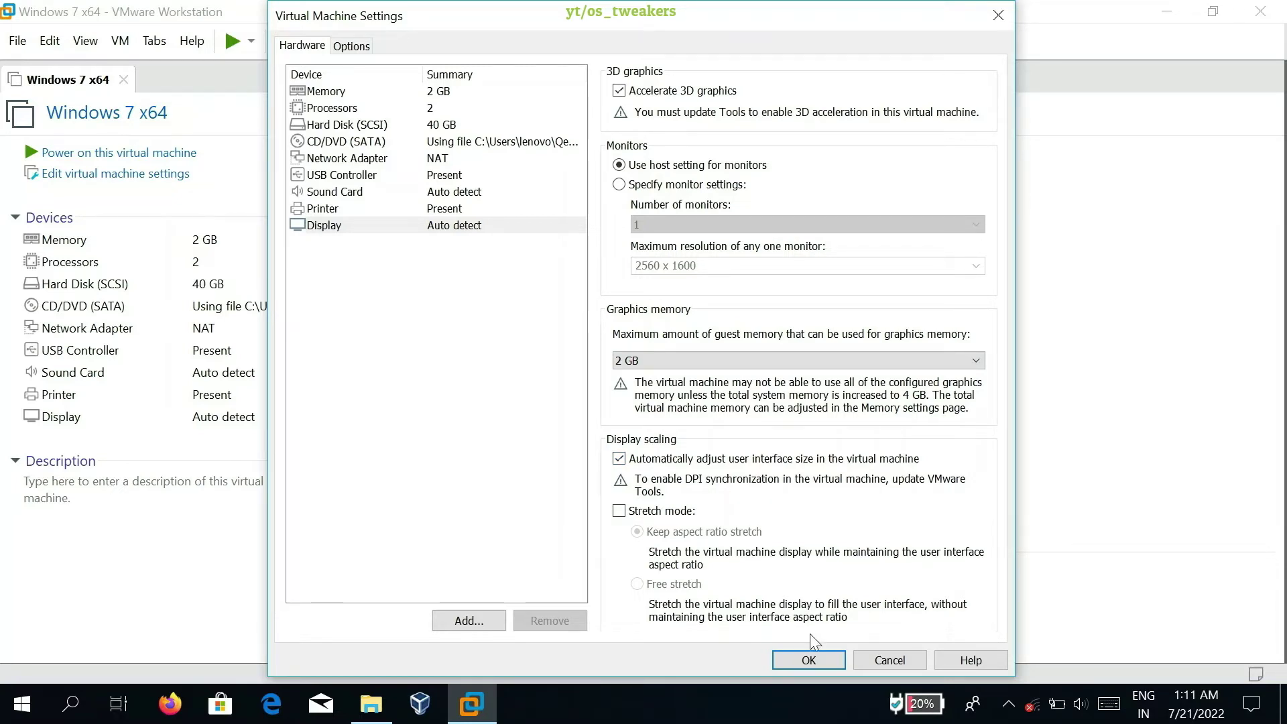
{"action": "left_click", "coordinate": [809, 661]}
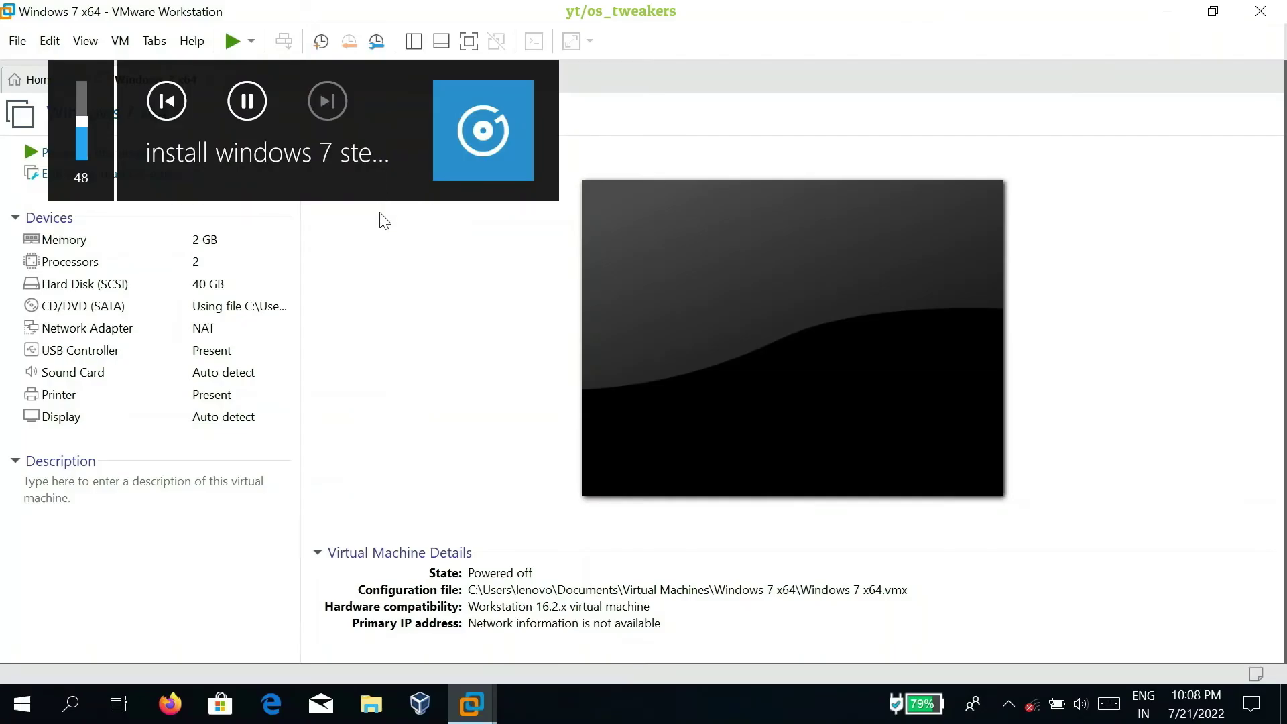
Power on the Windows 7 x64 virtual machine and start installing Windows on Disk 0 Unallocated Space
{"action": "left_click", "coordinate": [232, 42]}
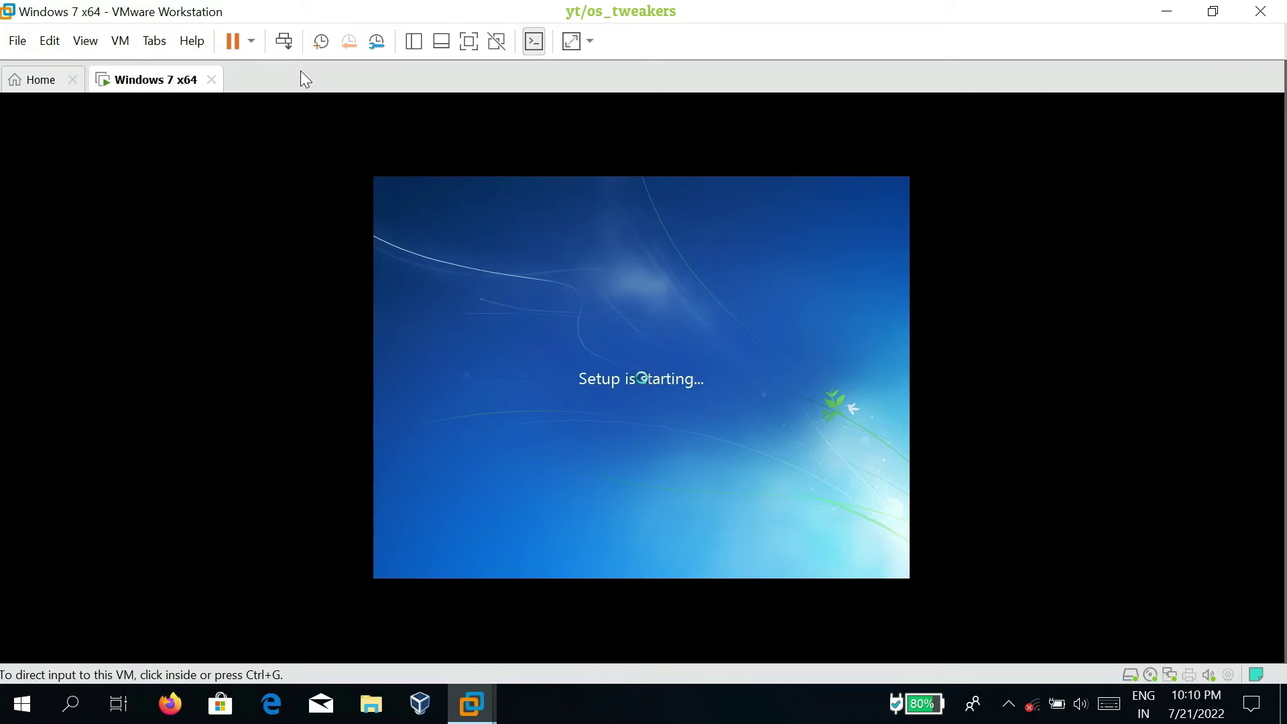
{"action": "key", "text": "ctrl+g"}
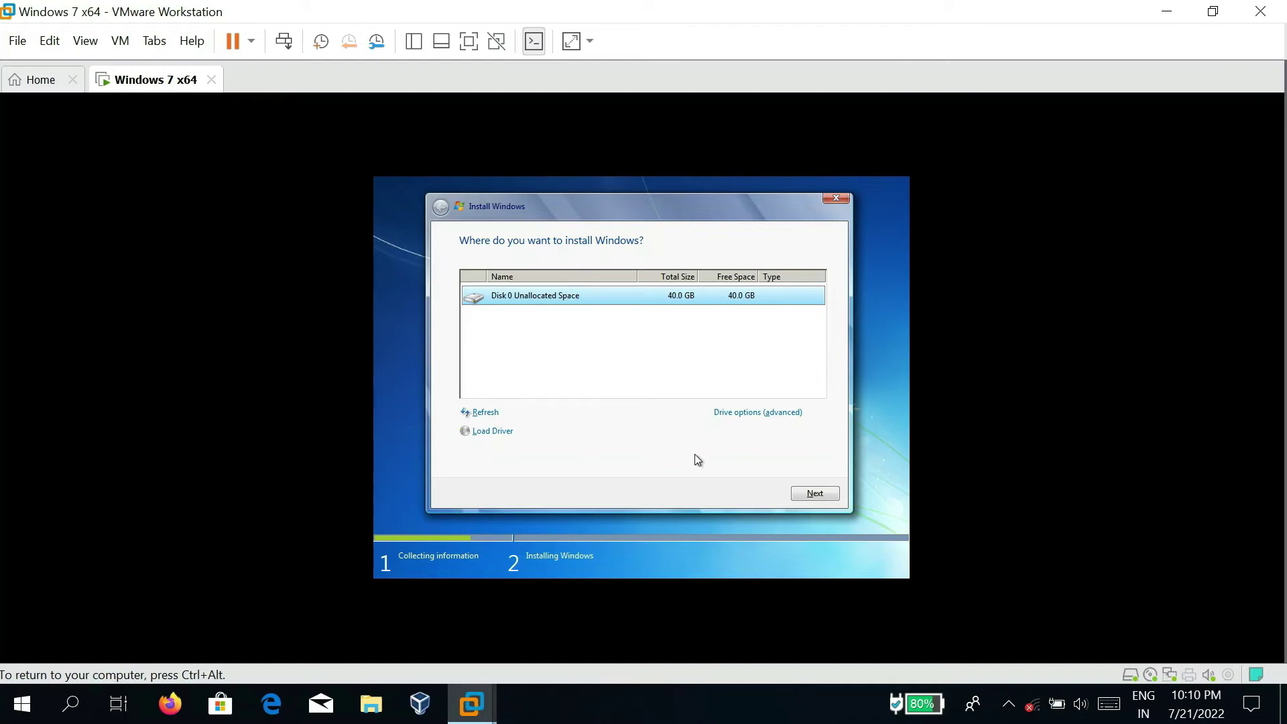
{"action": "left_click", "coordinate": [809, 496]}
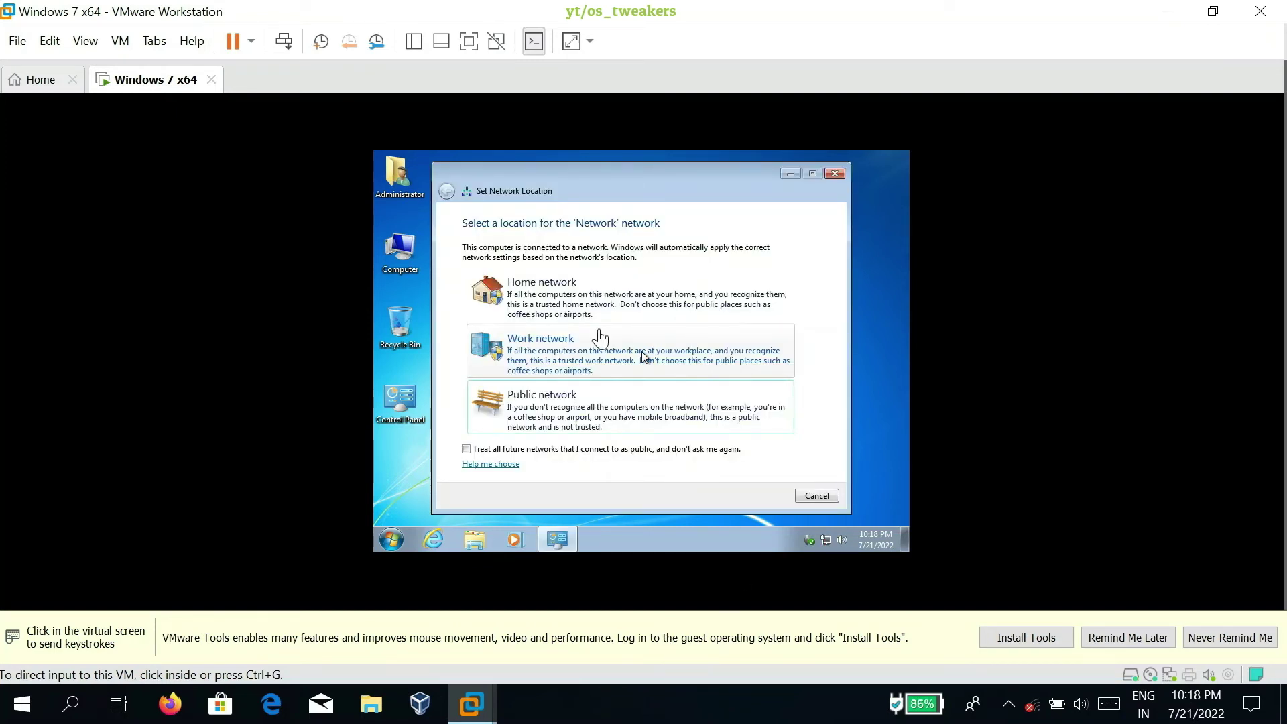
Set the guest's network location to Public network and close the confirmation
{"action": "left_click", "coordinate": [600, 389]}
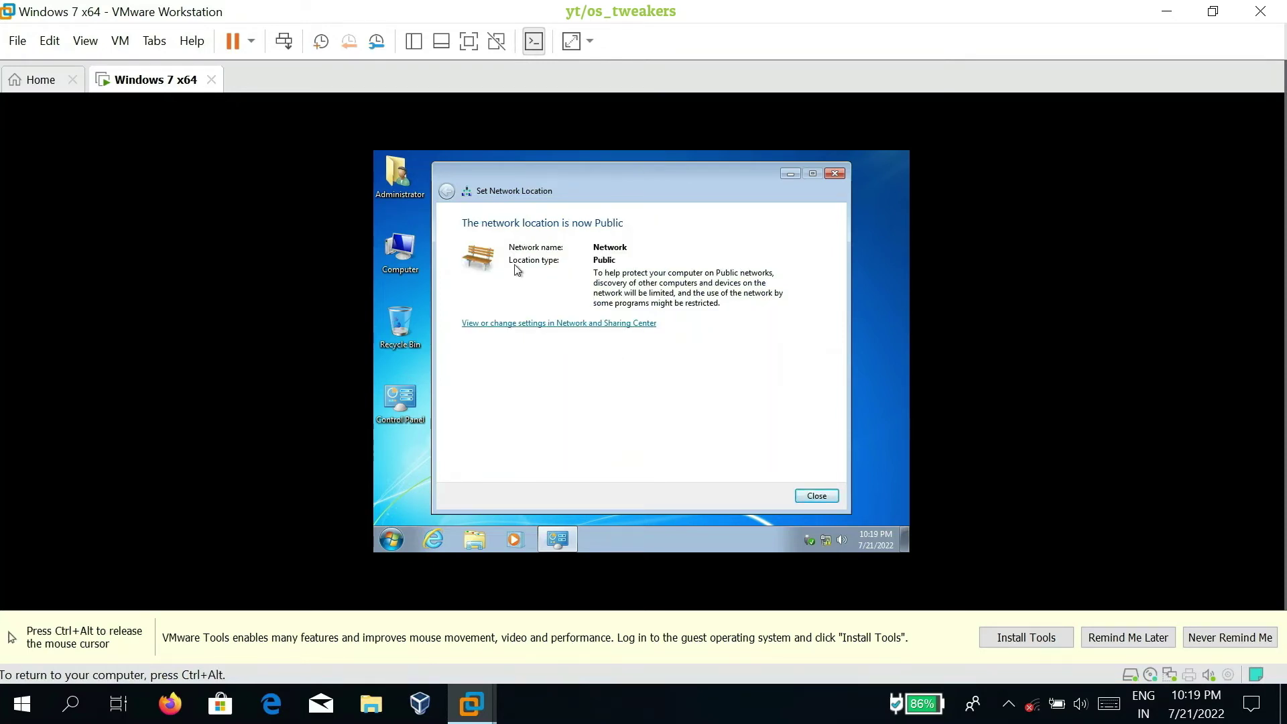
{"action": "left_click", "coordinate": [819, 497]}
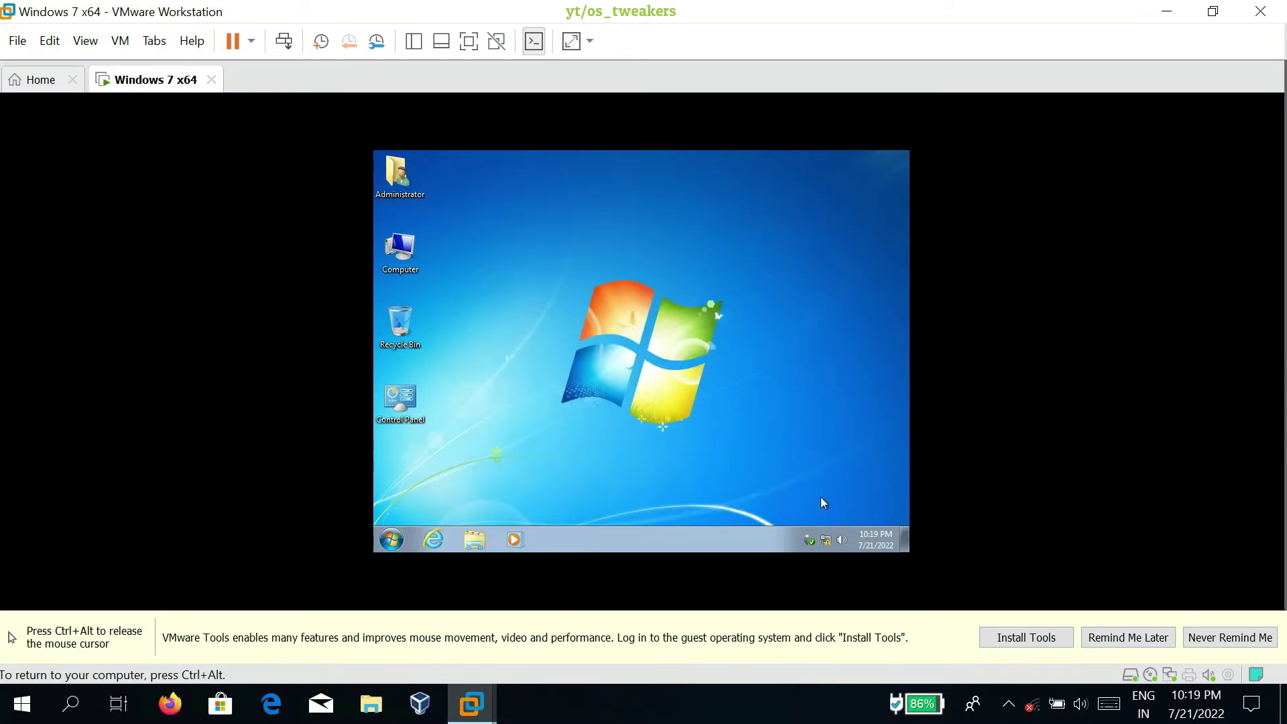
{"action": "key", "text": "ctrl+alt"}
Set the Windows 7 guest's screen resolution to 1920 × 1080, keep the changes and close the display settings
{"action": "left_click", "coordinate": [503, 416]}
{"action": "right_click", "coordinate": [546, 265]}
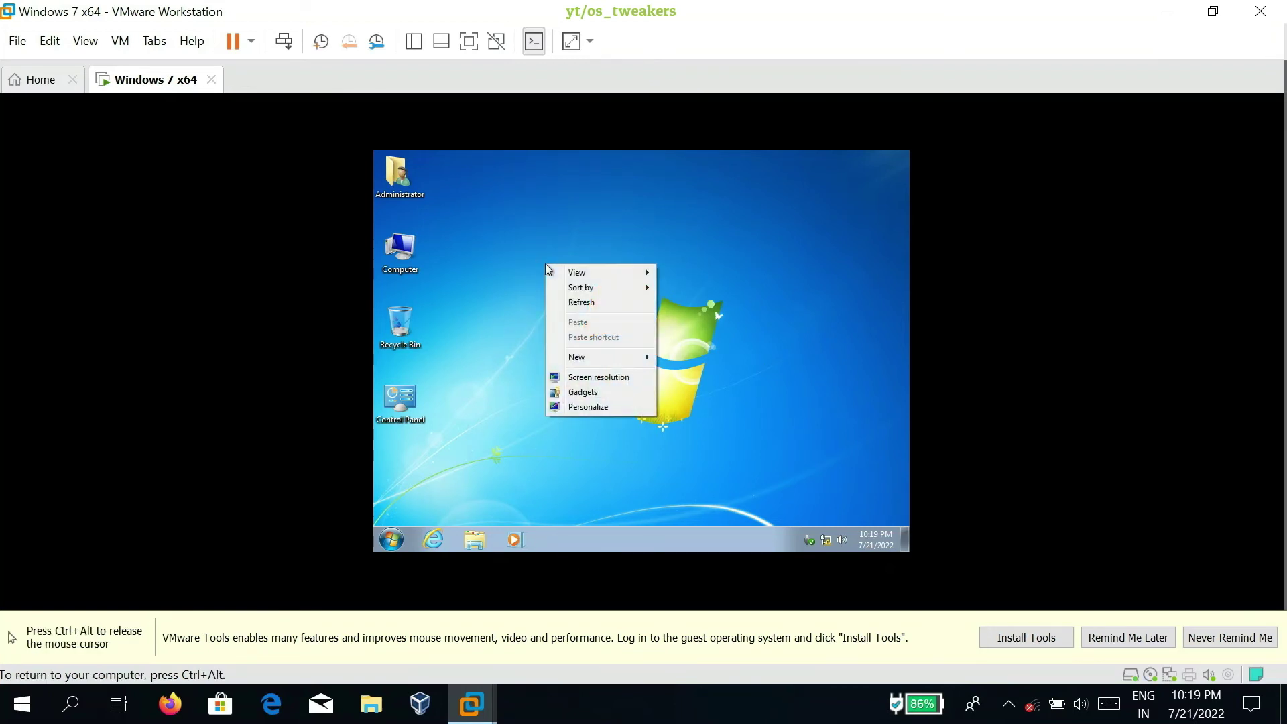
{"action": "left_click", "coordinate": [597, 377]}
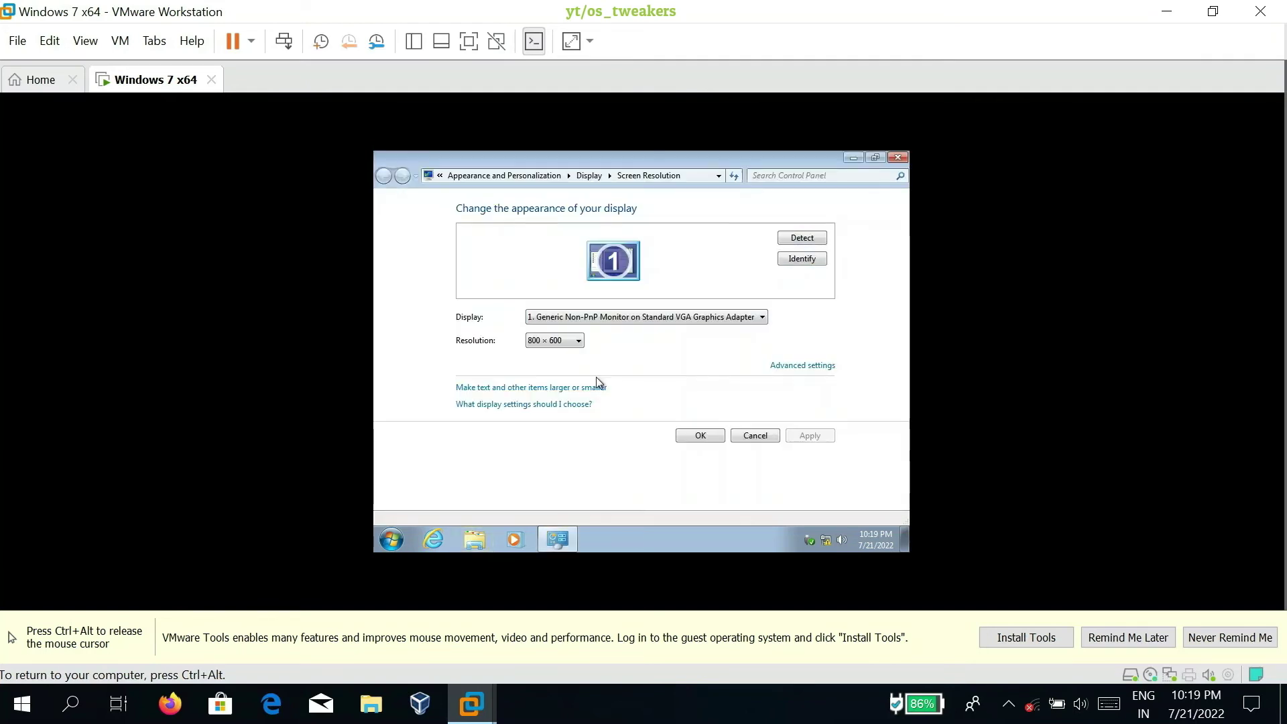
{"action": "left_click", "coordinate": [576, 341]}
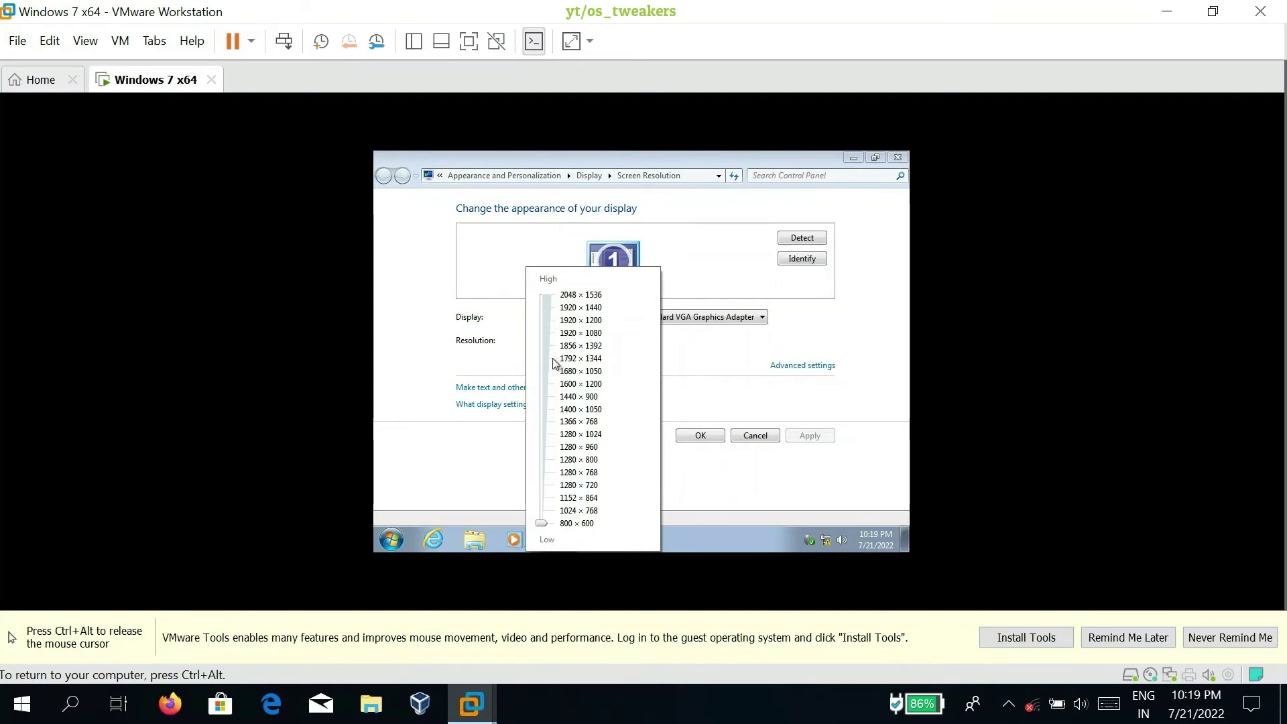
{"action": "left_click", "coordinate": [545, 332]}
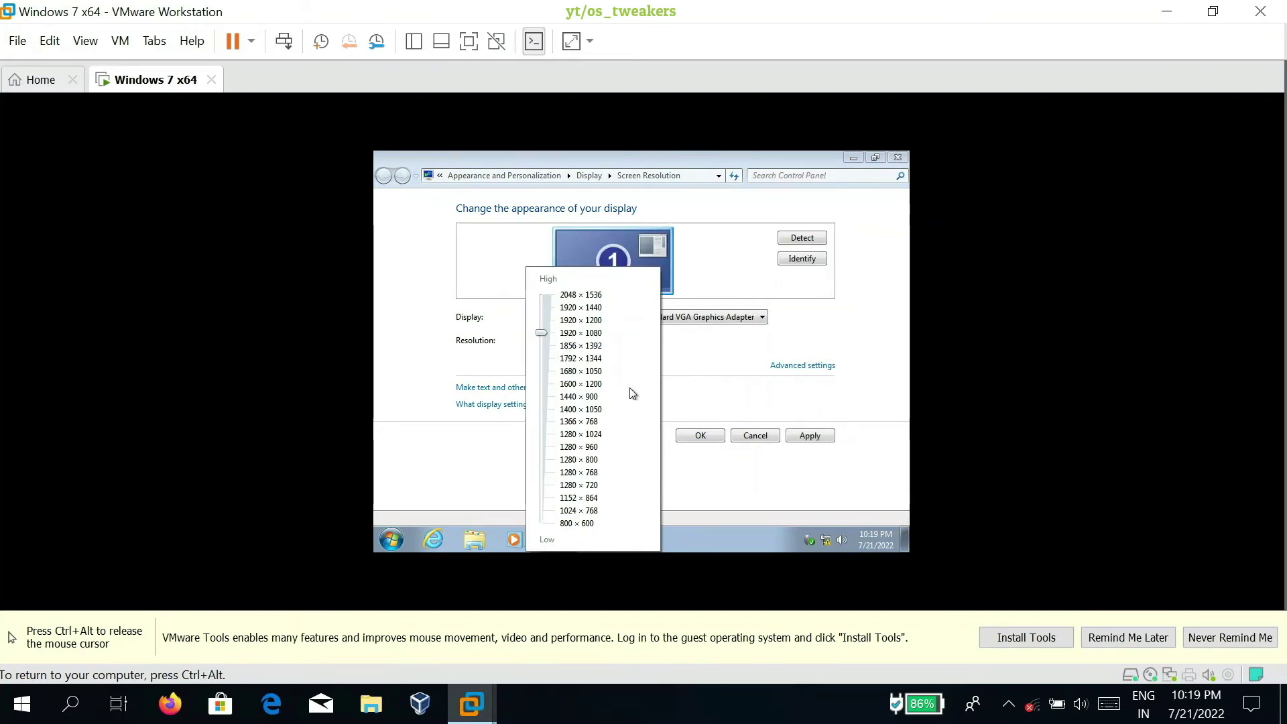
{"action": "left_click", "coordinate": [685, 401]}
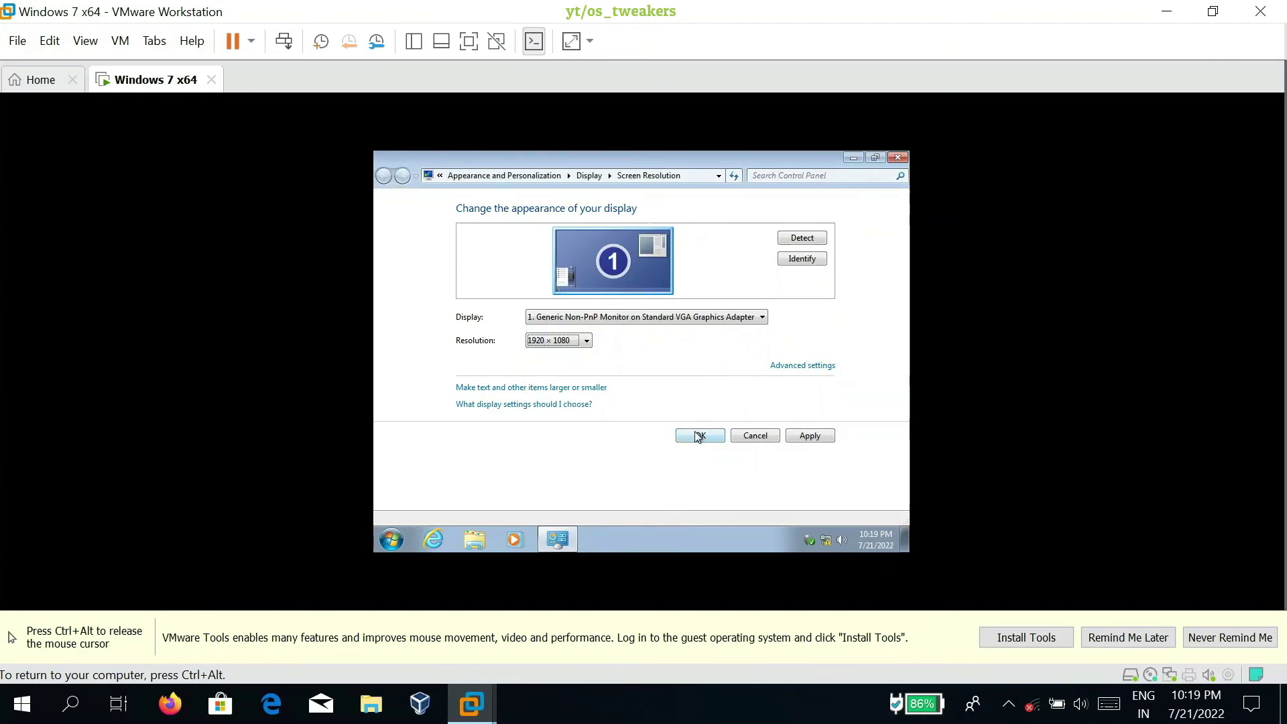
{"action": "left_click", "coordinate": [801, 437]}
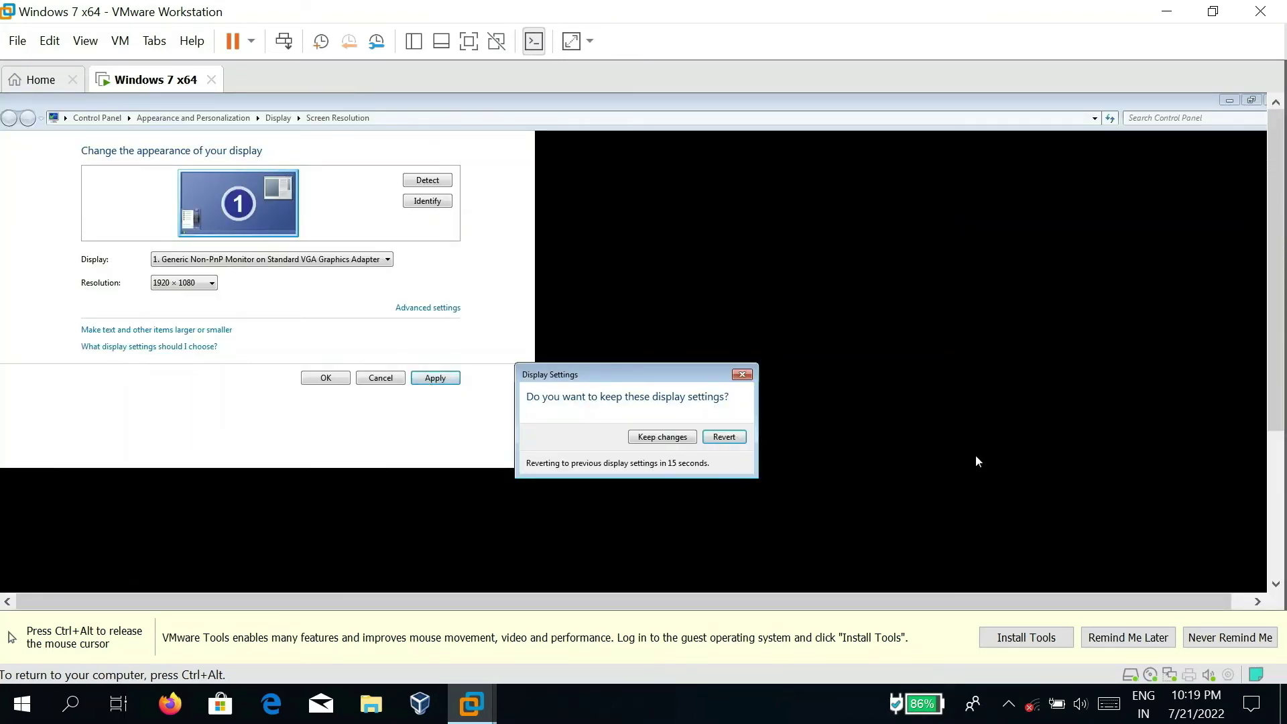
{"action": "left_click", "coordinate": [668, 436]}
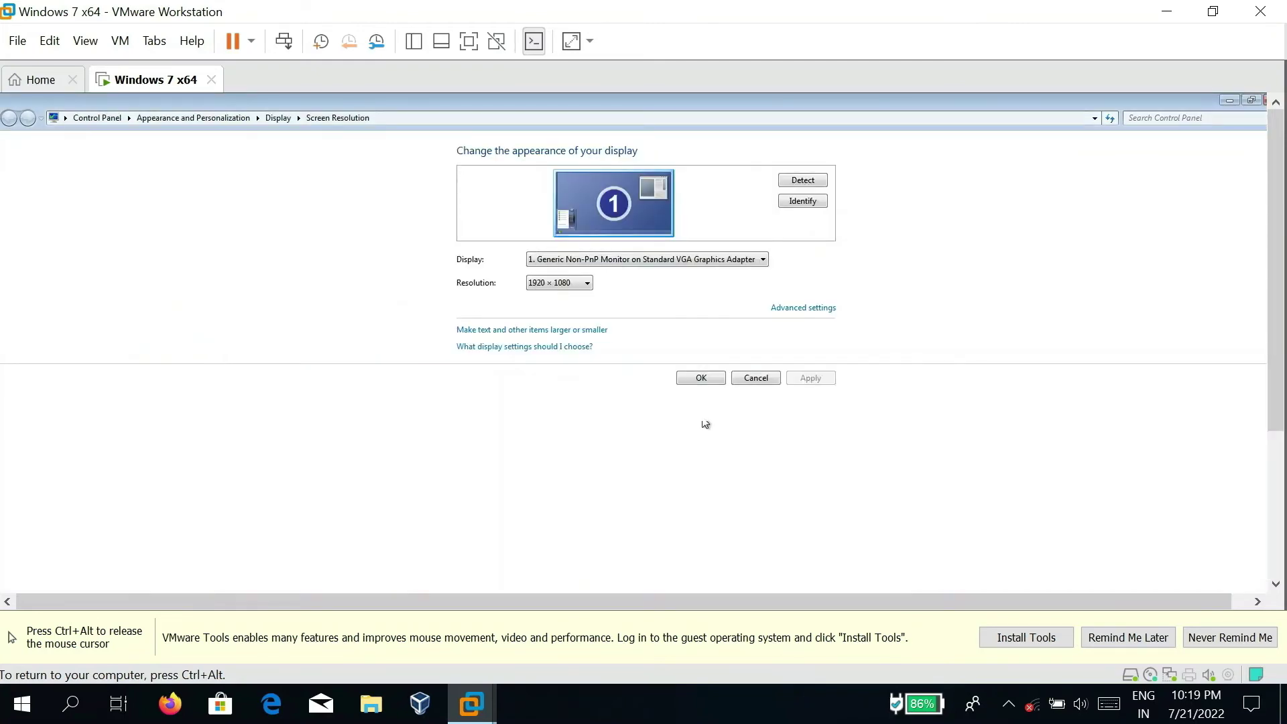
{"action": "left_click", "coordinate": [761, 380]}
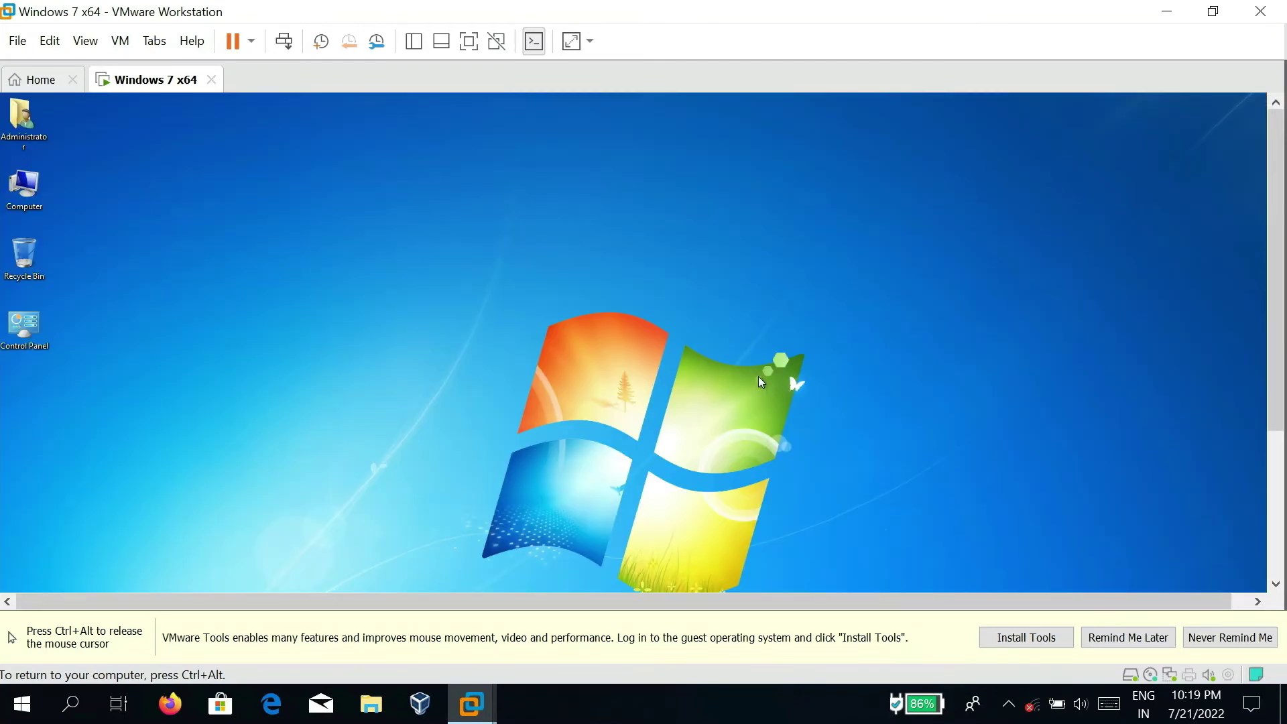
Release input from the guest and switch the virtual machine to full screen
{"action": "key", "text": "ctrl+alt"}
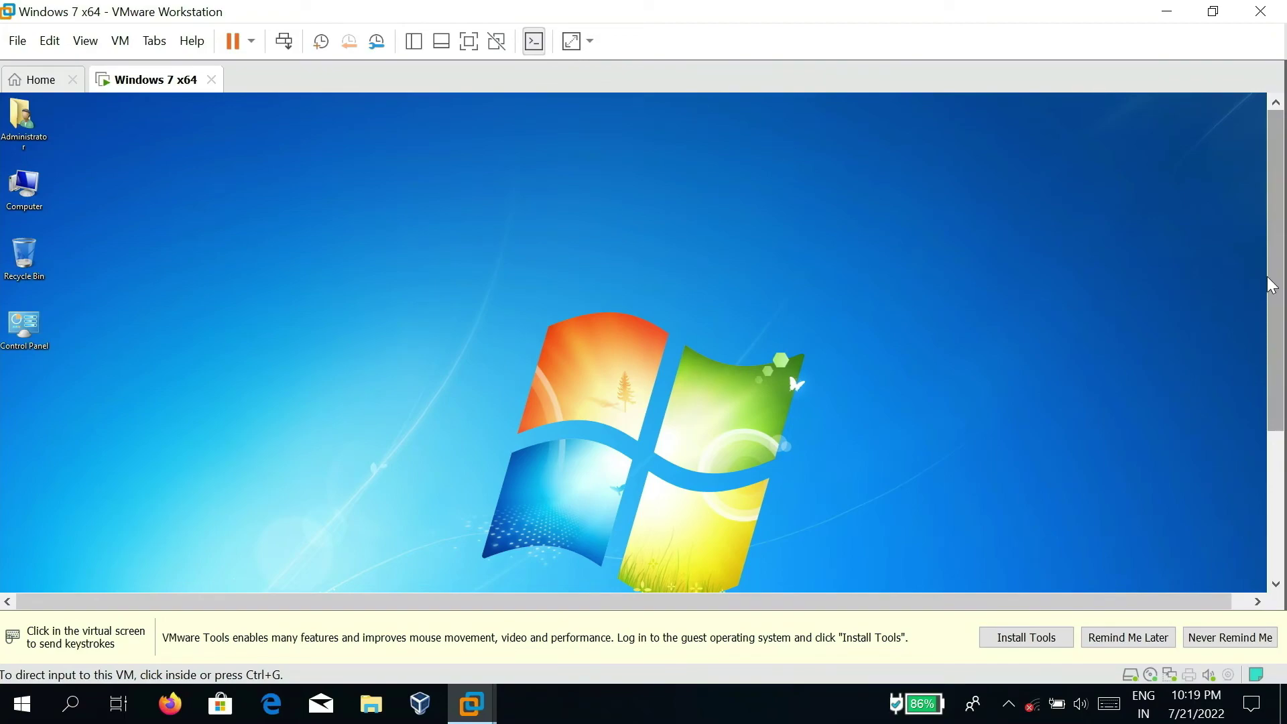
{"action": "left_click_drag", "start_coordinate": [1272, 286], "coordinate": [1273, 373]}
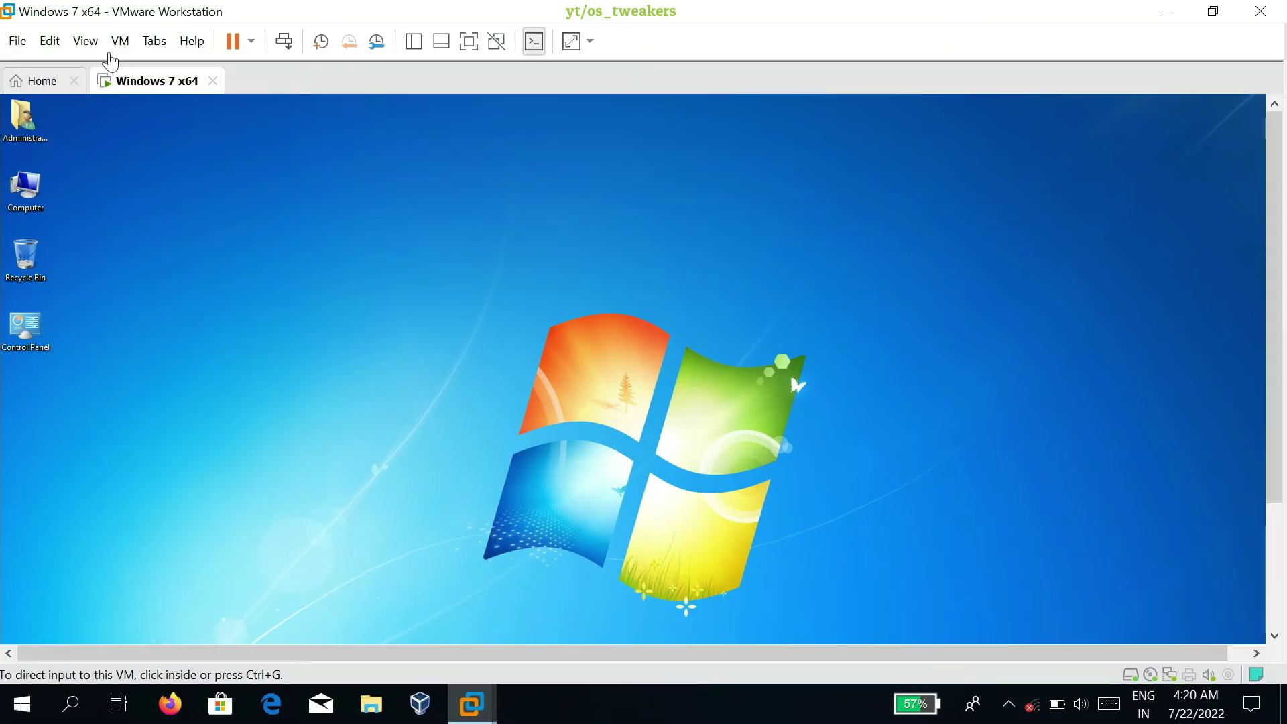
{"action": "left_click", "coordinate": [1054, 135]}
{"action": "key", "text": "ctrl+alt"}
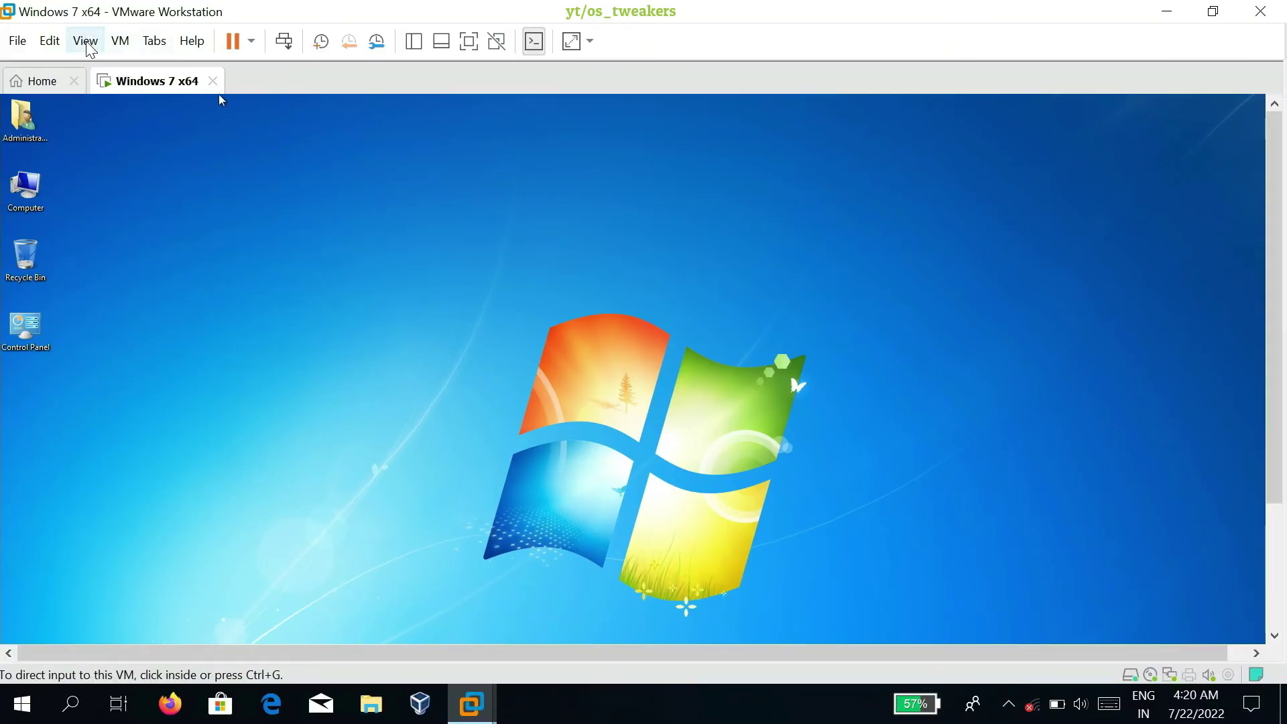
{"action": "left_click", "coordinate": [86, 41]}
{"action": "left_click", "coordinate": [107, 63]}
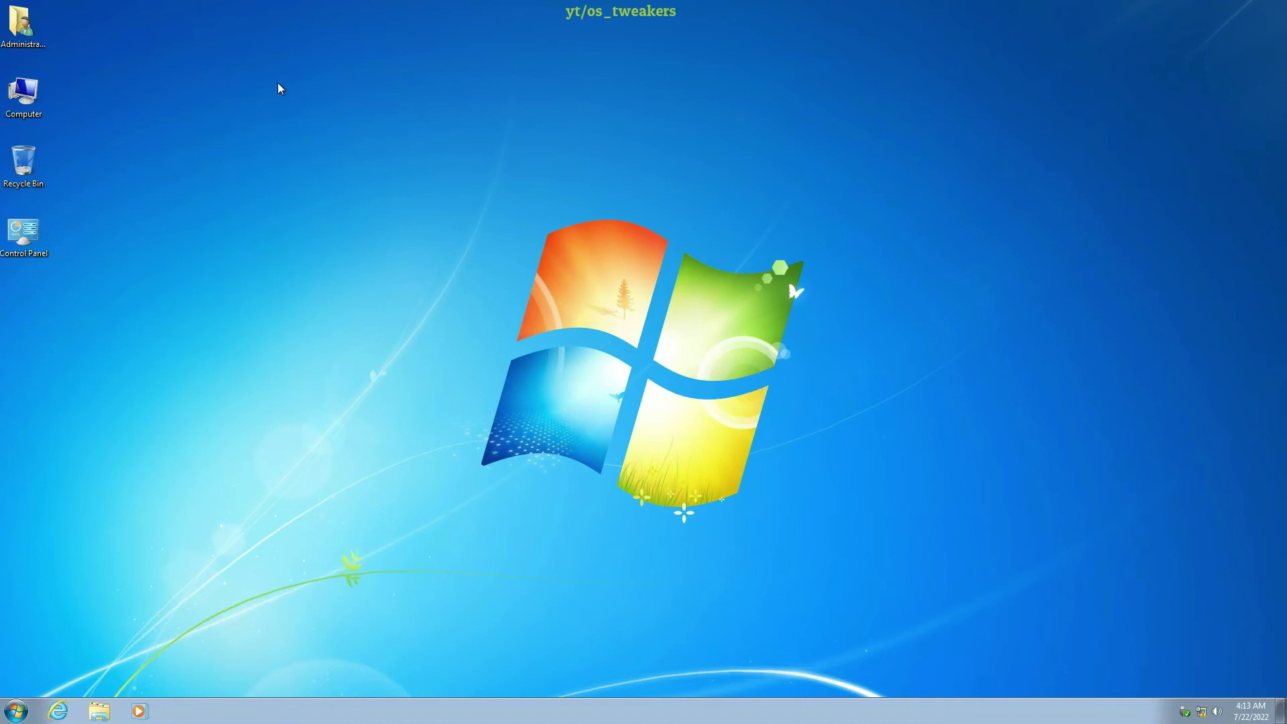
Connect the VMware Tools installer CD to the virtual machine and open Computer in the guest's Windows Explorer
{"action": "left_click", "coordinate": [262, 15]}
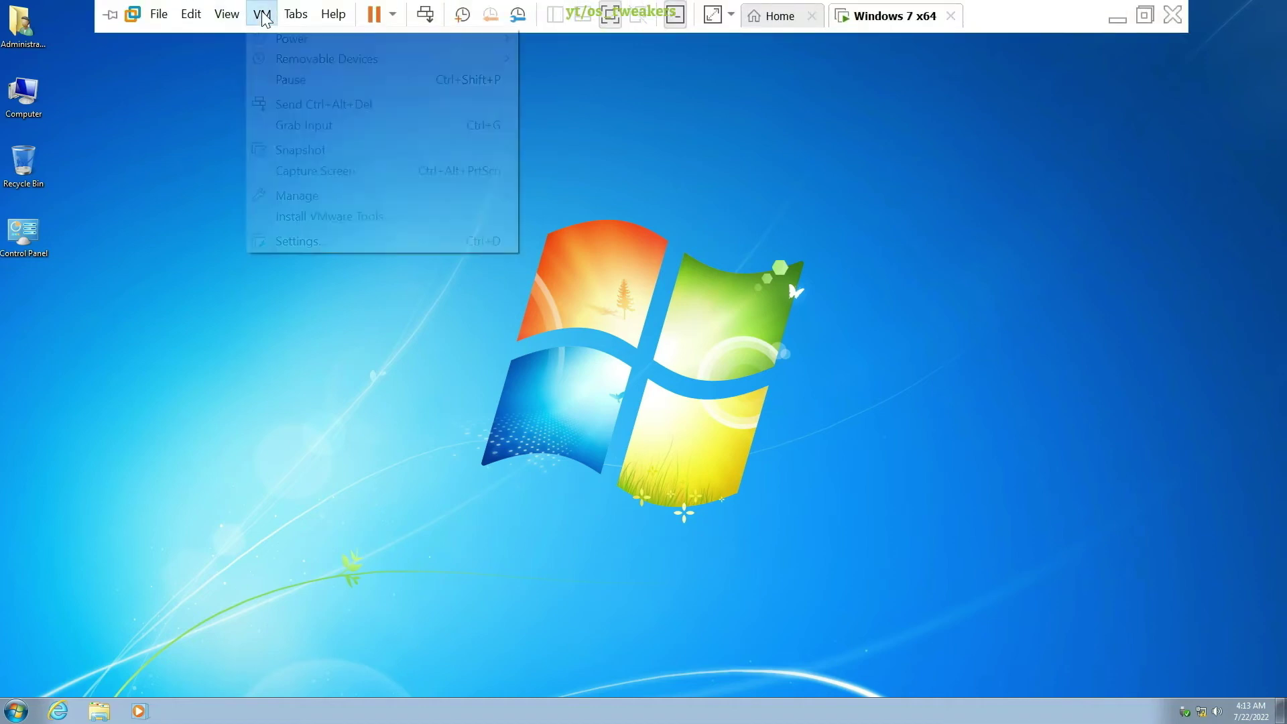
{"action": "left_click", "coordinate": [328, 216]}
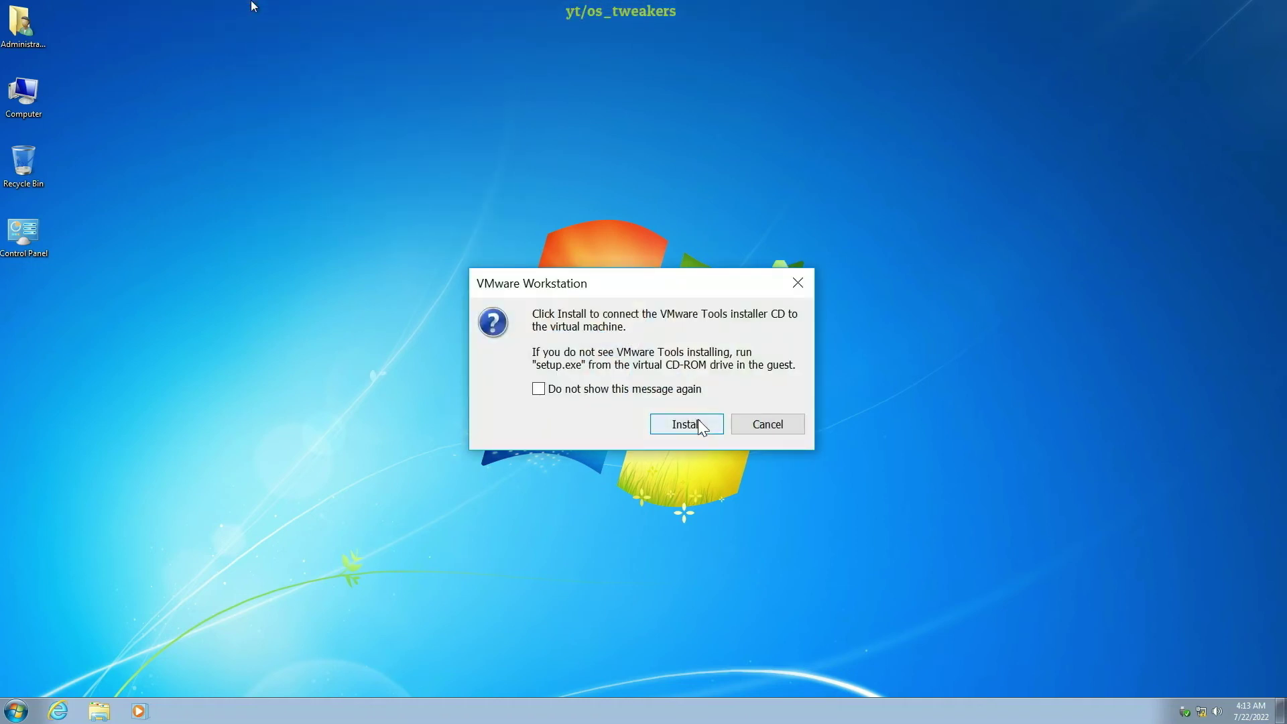
{"action": "left_click", "coordinate": [698, 422]}
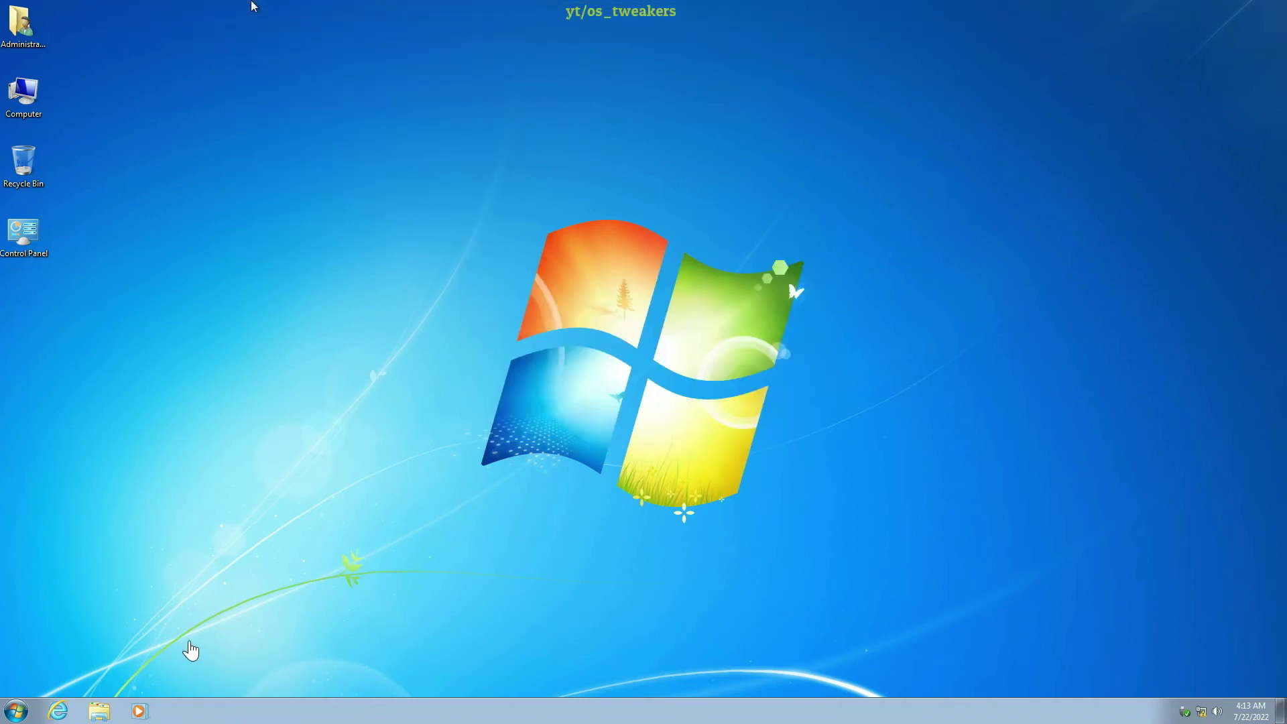
{"action": "left_click", "coordinate": [100, 712]}
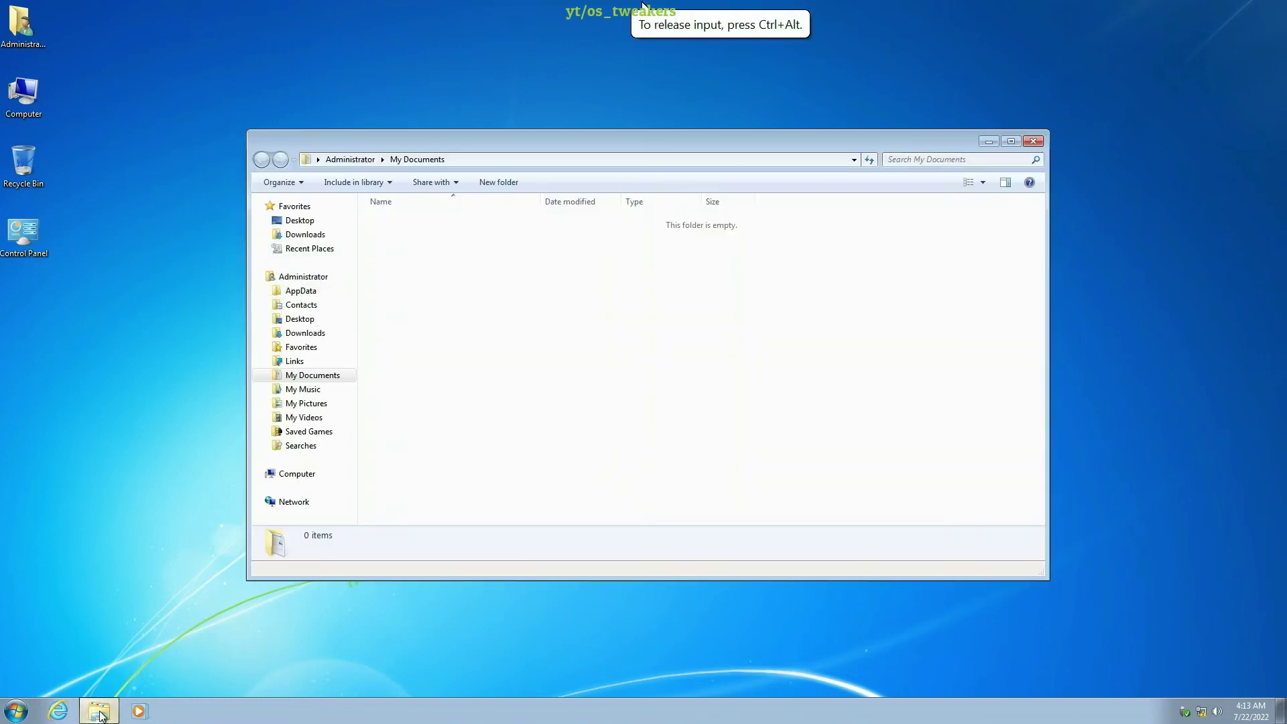
{"action": "left_click", "coordinate": [301, 475]}
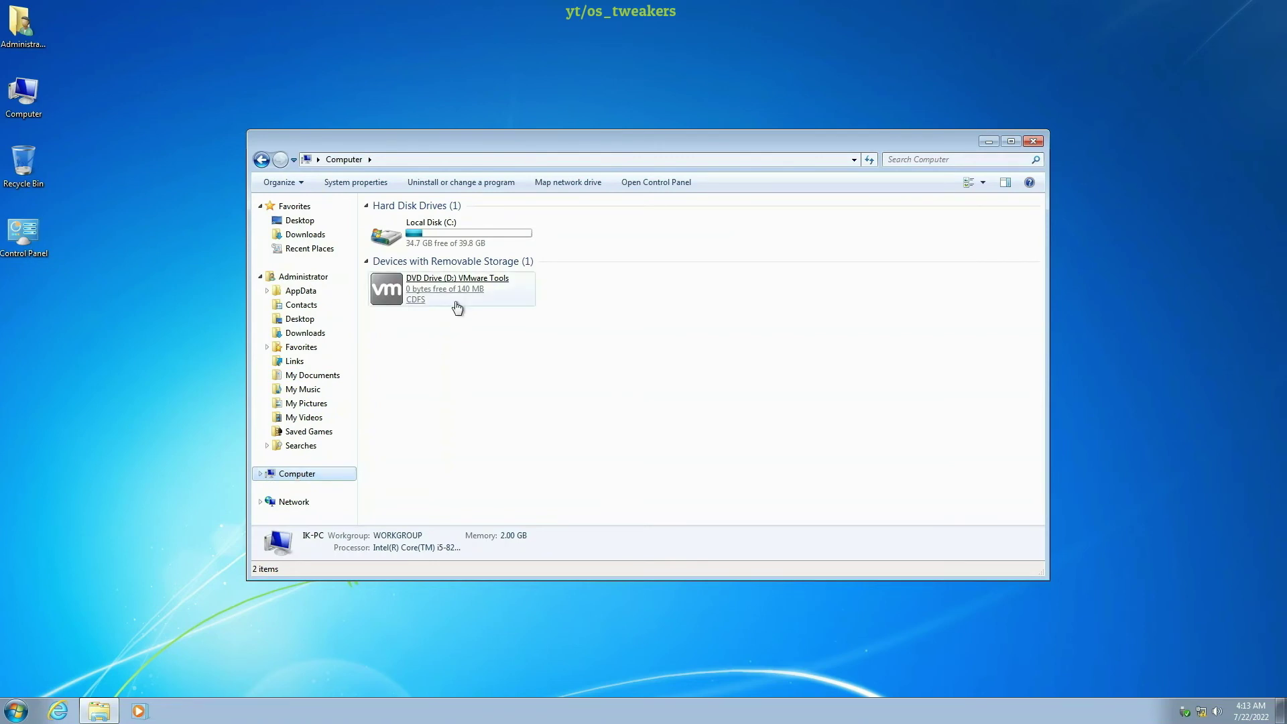
Open DVD Drive (D:), view the files on the W7-Super-Lite-x64-Install-2019 disc and close that folder window
{"action": "left_click", "coordinate": [446, 291]}
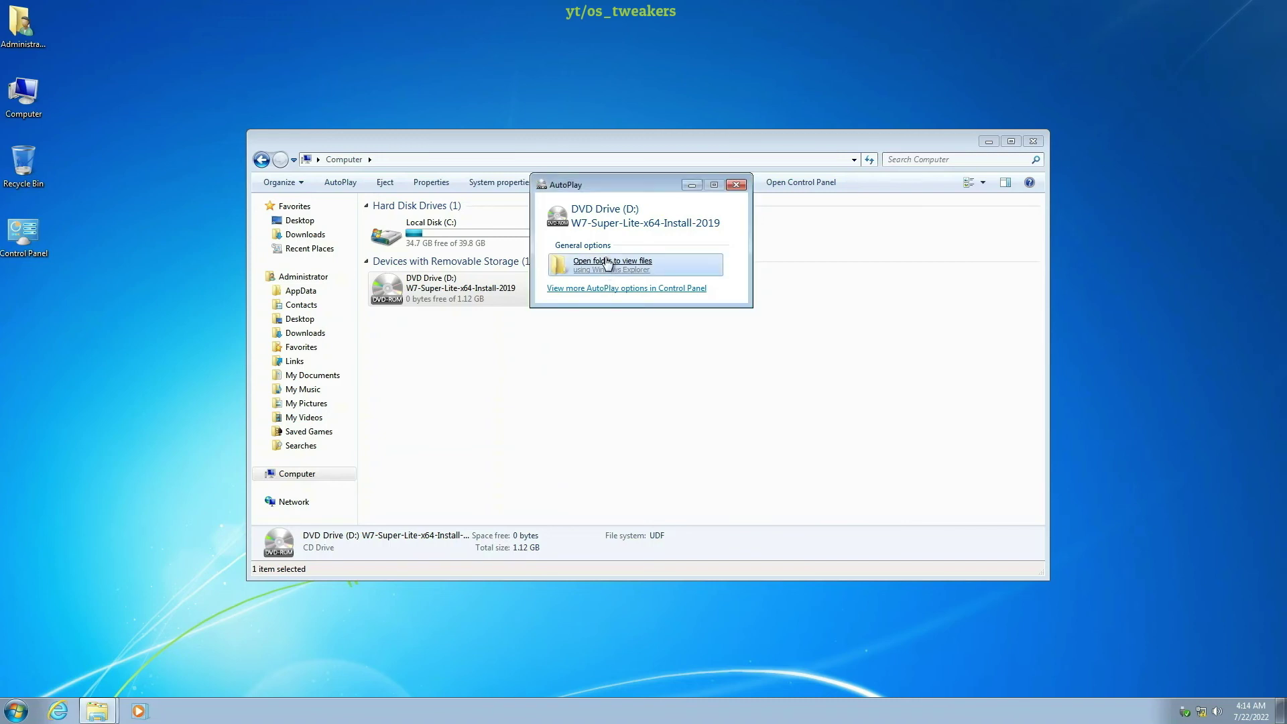
{"action": "left_click", "coordinate": [606, 263]}
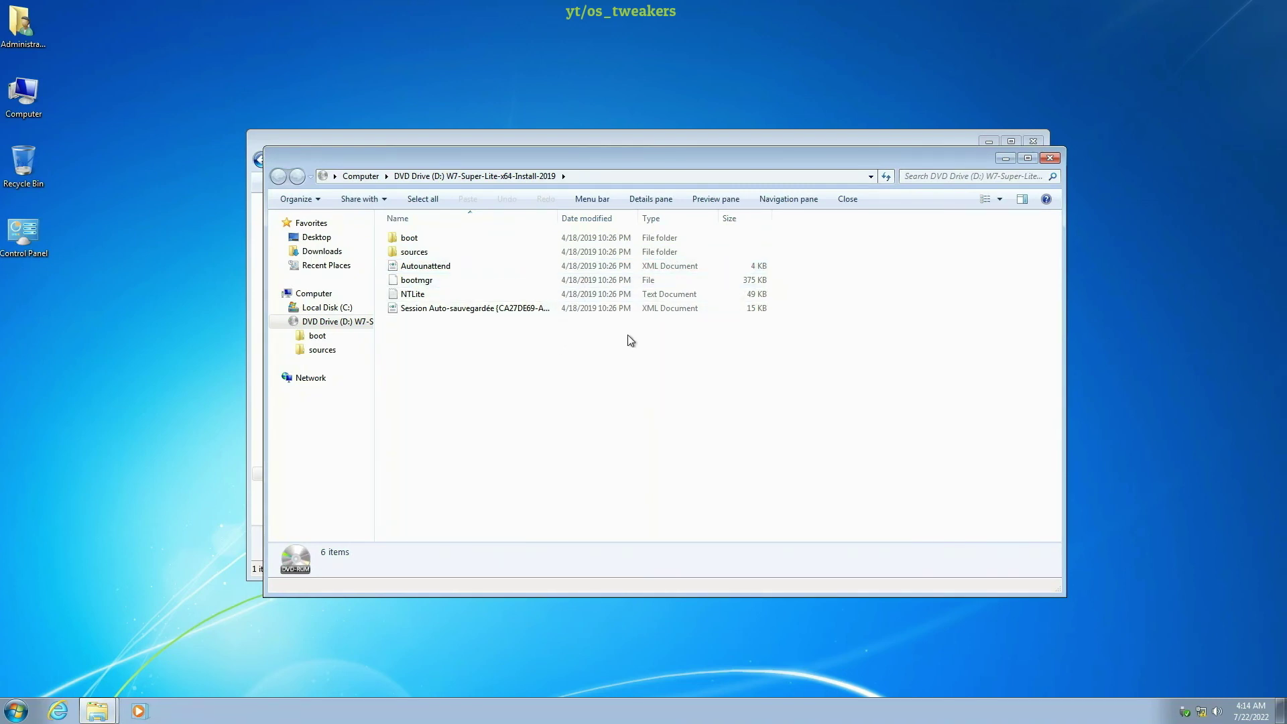
{"action": "left_click", "coordinate": [1050, 158]}
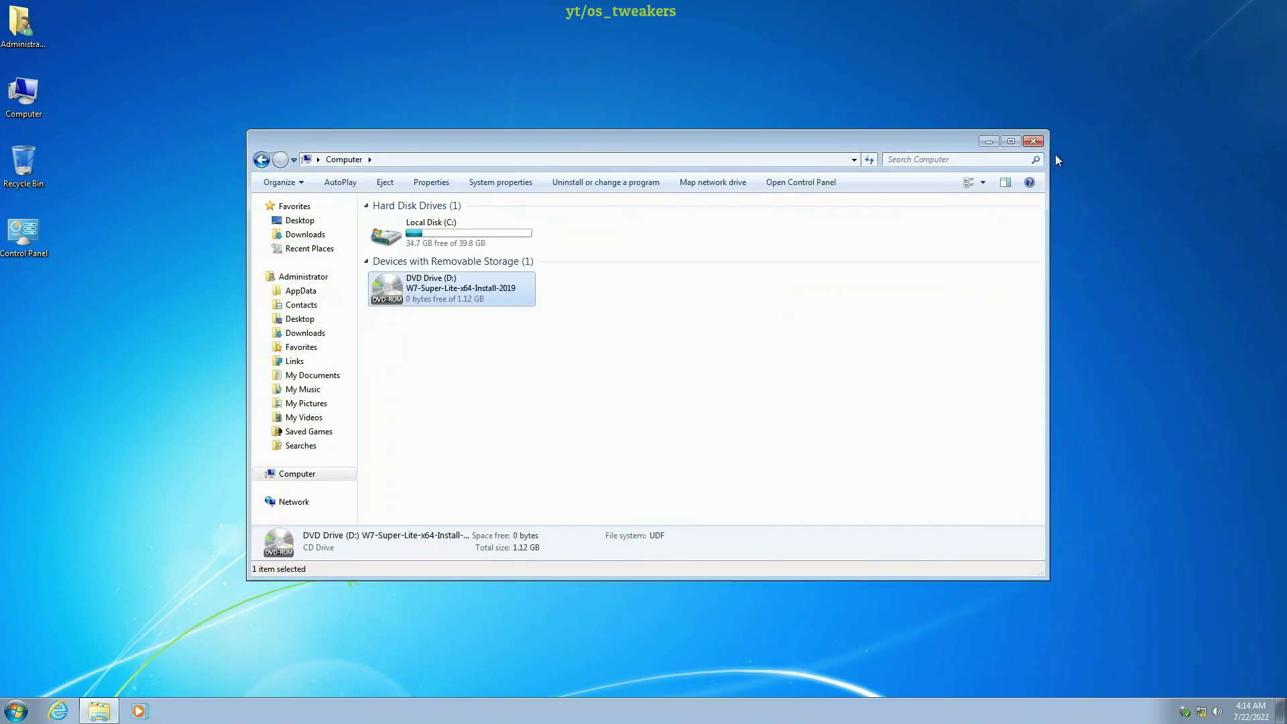
Run VMware Tools Setup from the DVD drive and start the installation with the Complete setup type
{"action": "double_click", "coordinate": [424, 295]}
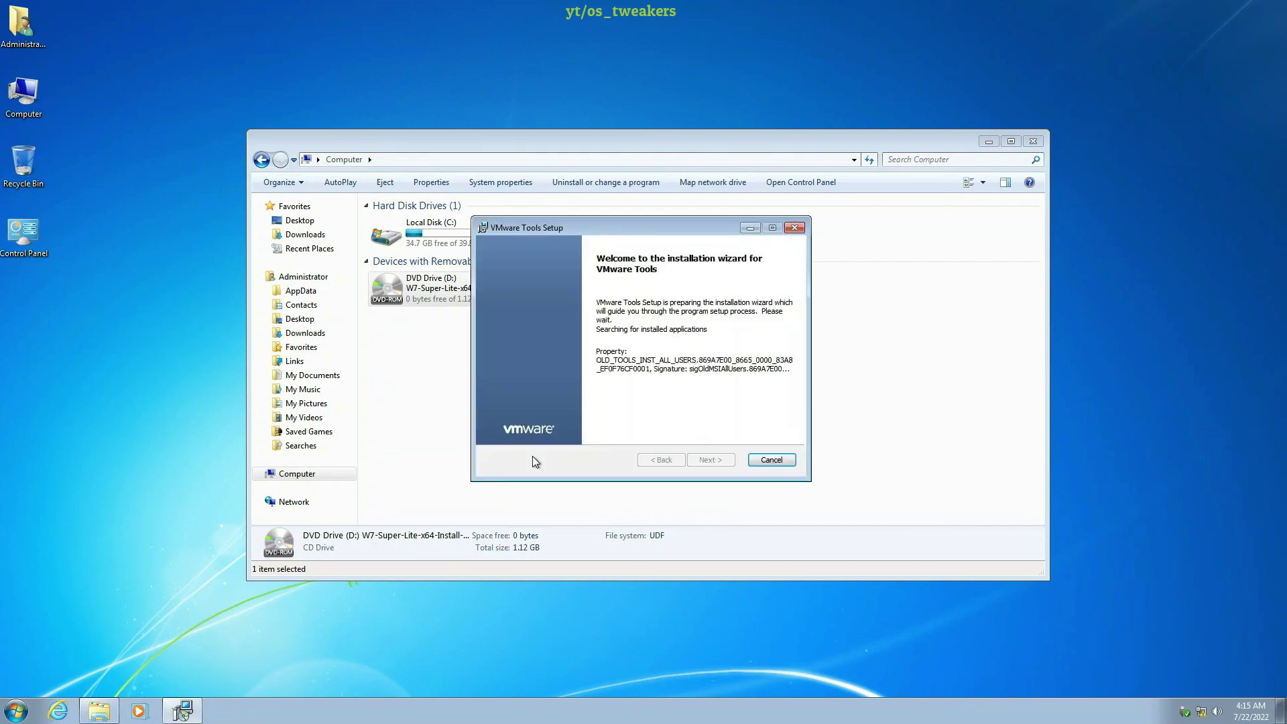
{"action": "left_click", "coordinate": [711, 461]}
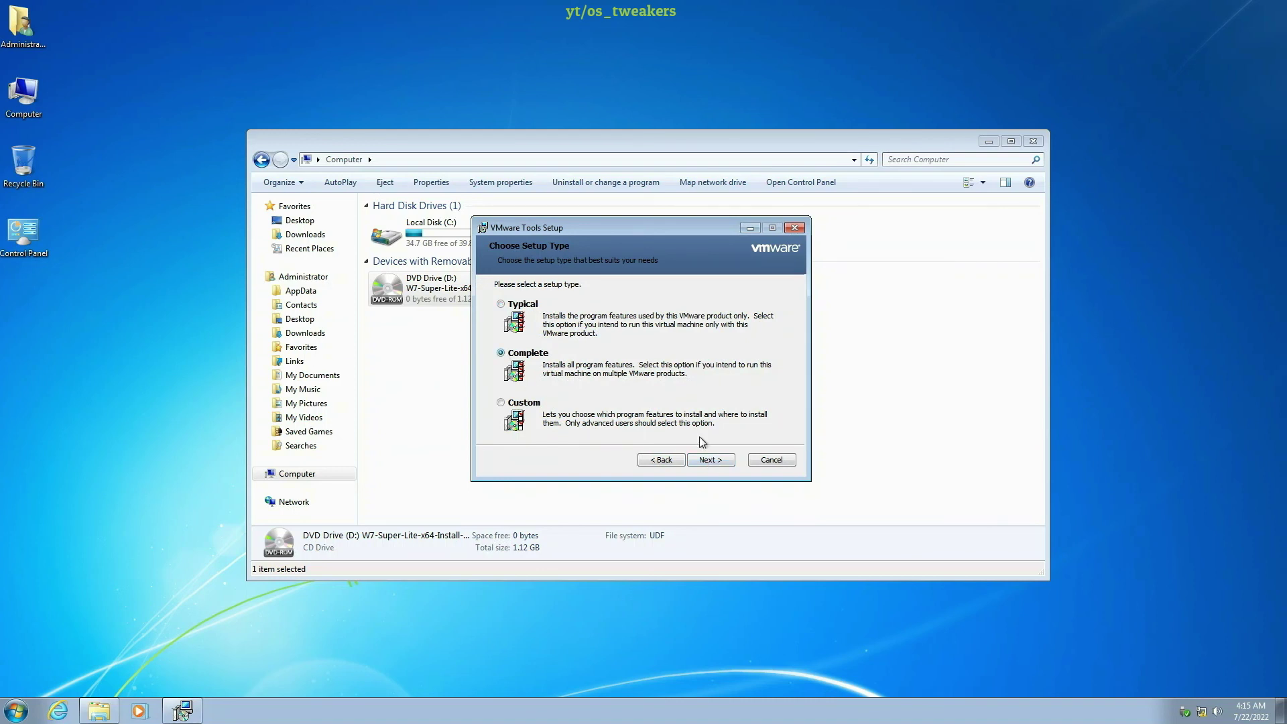
{"action": "left_click", "coordinate": [725, 461]}
{"action": "left_click", "coordinate": [725, 461]}
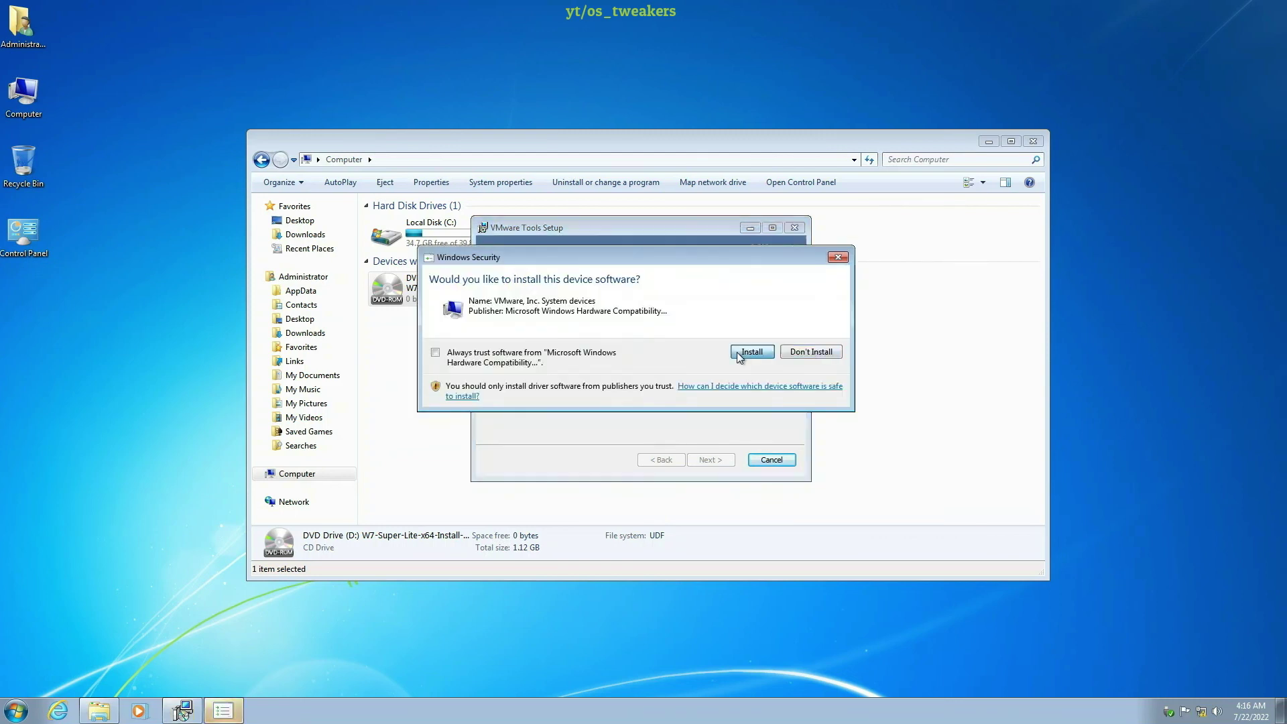
Approve installing the VMware device software, close the Computer window and finish the VMware Tools setup wizard
{"action": "left_click", "coordinate": [737, 352]}
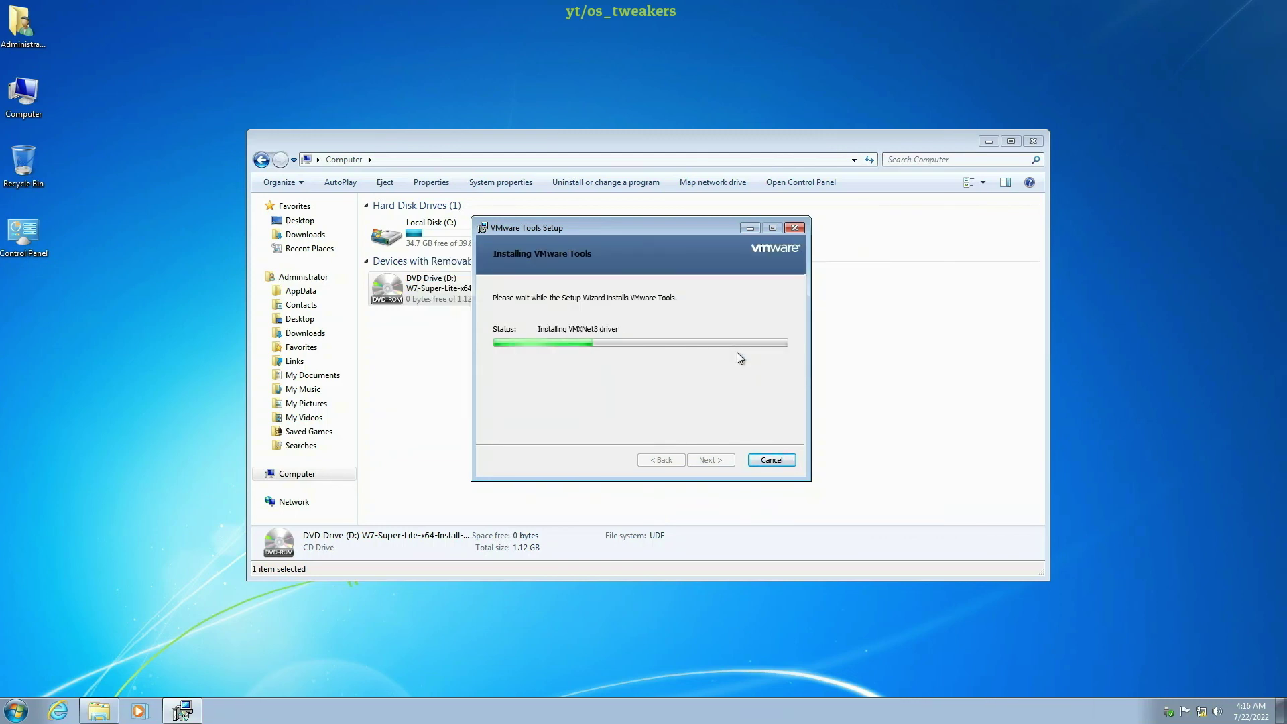
{"action": "left_click", "coordinate": [753, 352]}
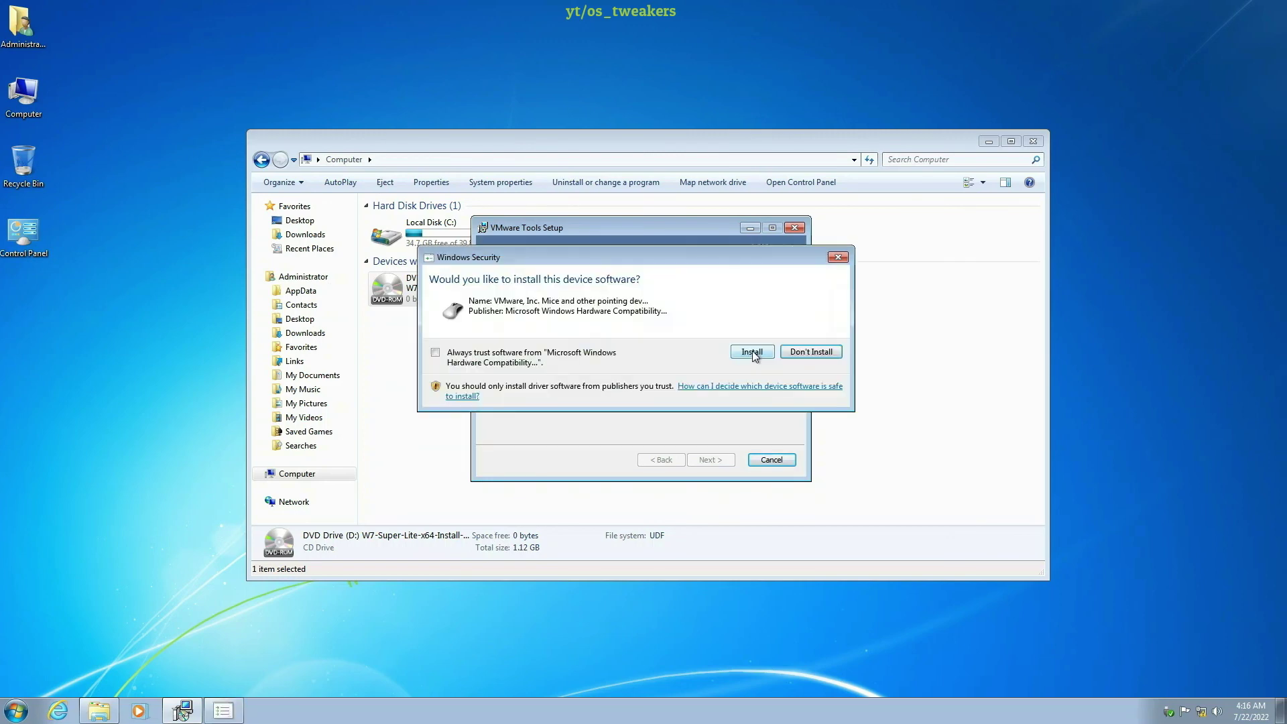
{"action": "left_click", "coordinate": [752, 351]}
{"action": "left_click", "coordinate": [752, 352]}
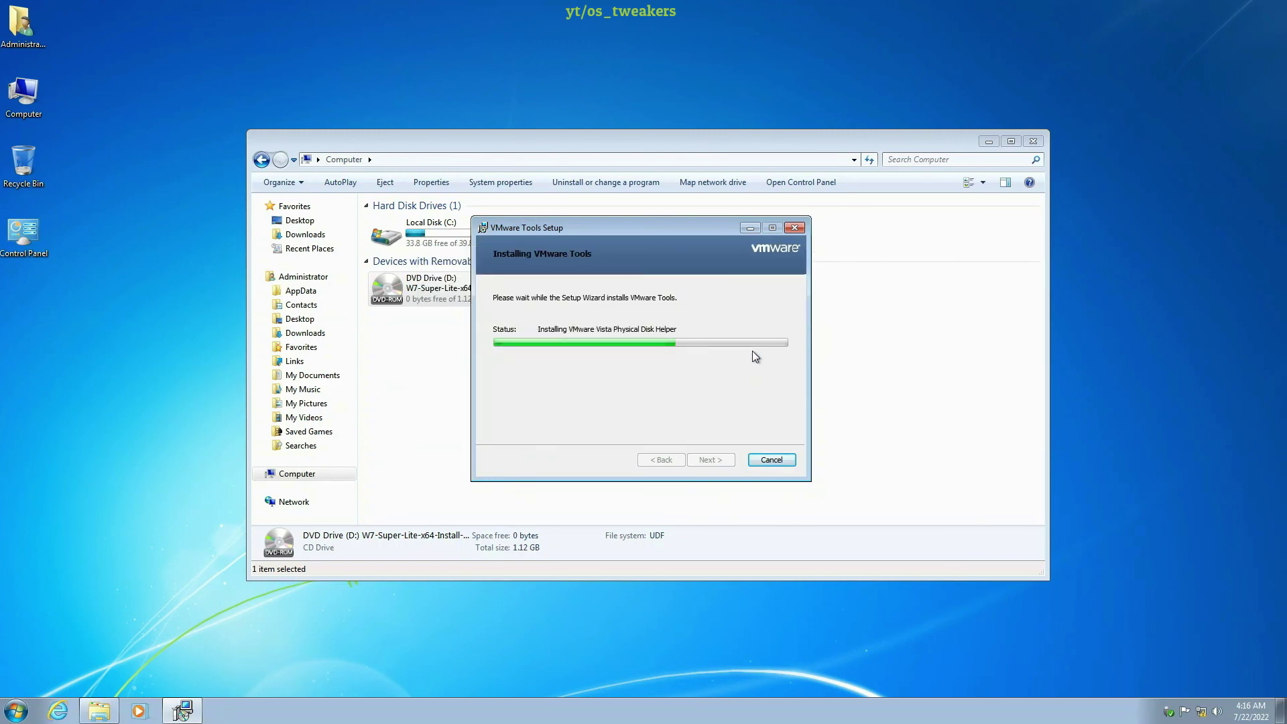
{"action": "left_click", "coordinate": [752, 351]}
{"action": "left_click", "coordinate": [752, 351]}
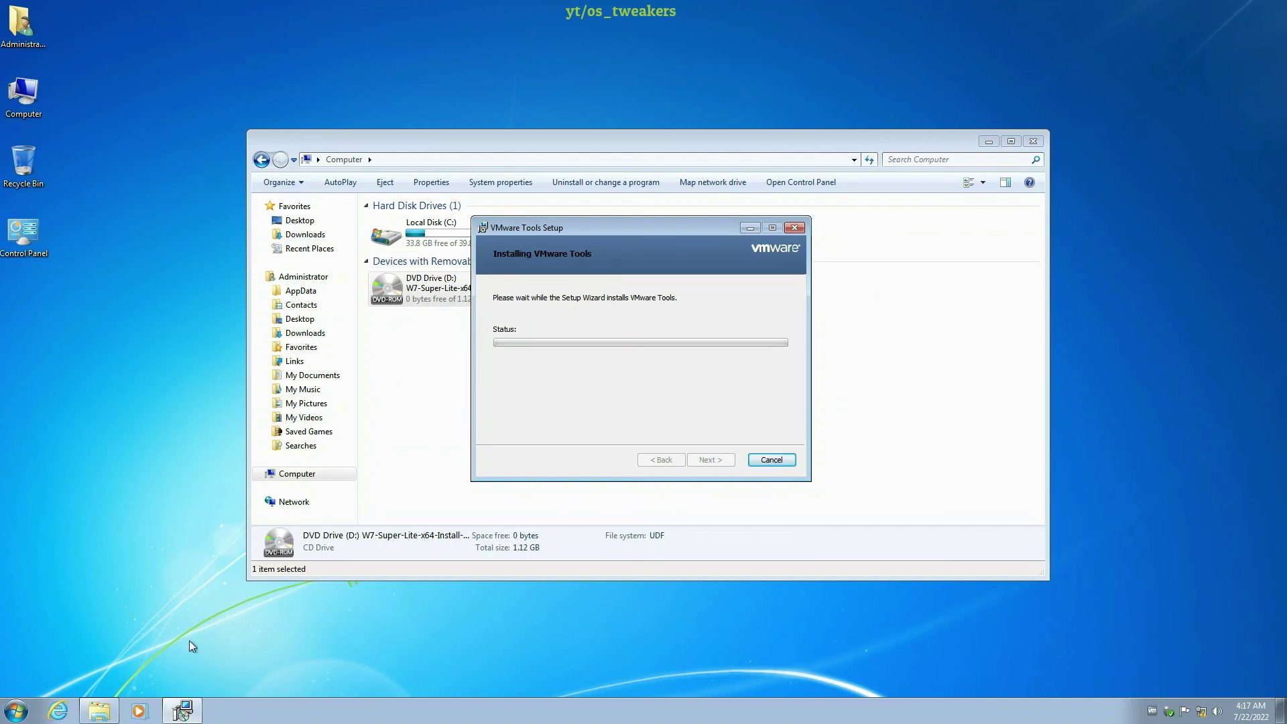
{"action": "left_click", "coordinate": [1031, 144]}
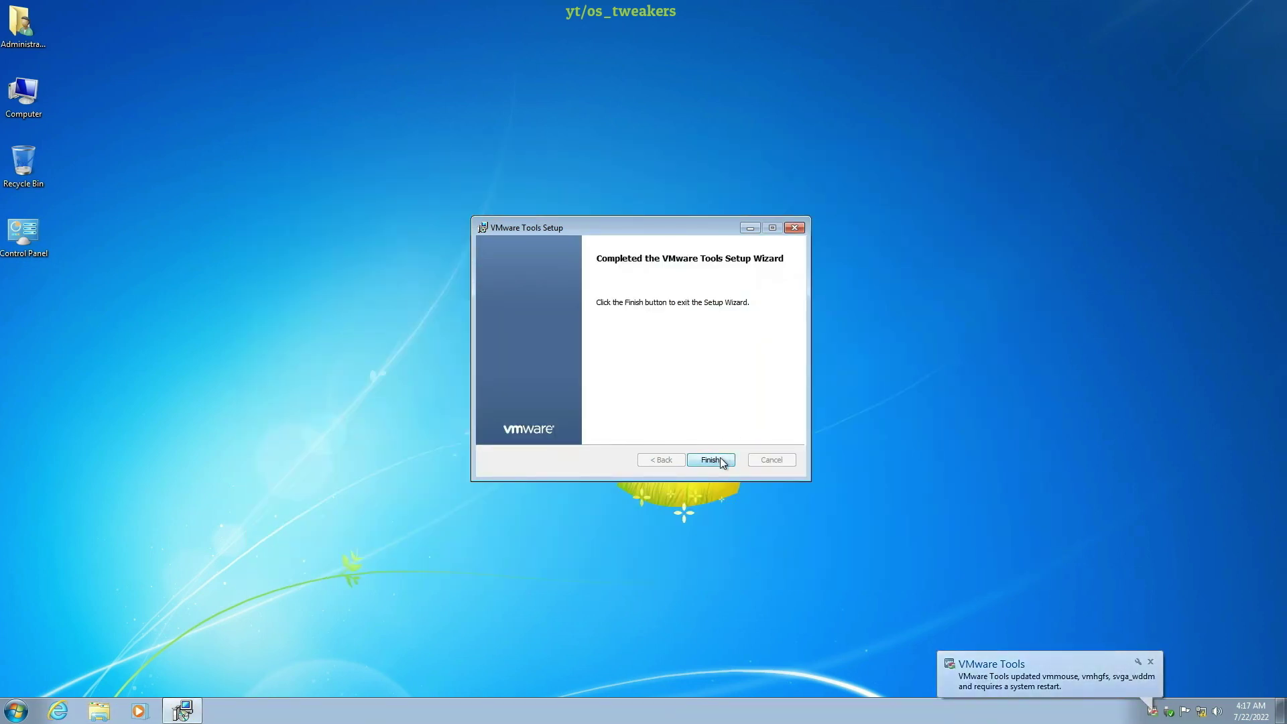
{"action": "left_click", "coordinate": [717, 459]}
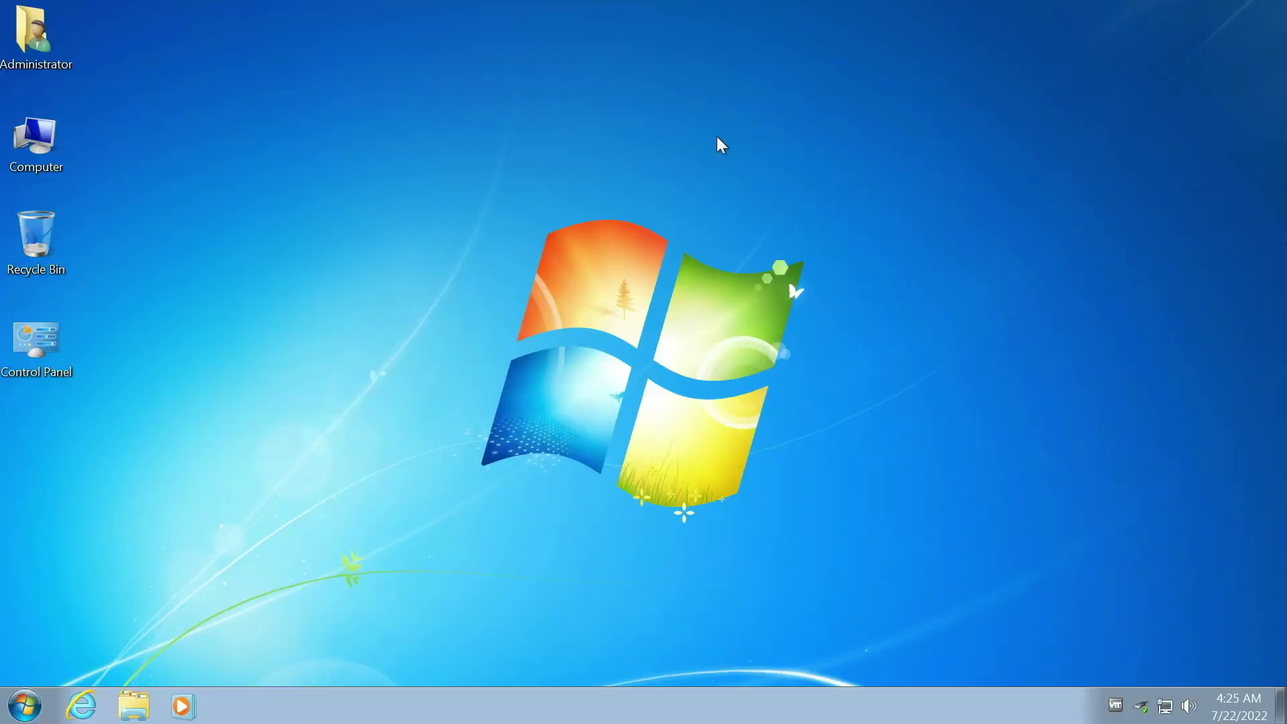
Exit the virtual machine's full screen mode and minimize VMware Workstation to the host desktop
{"action": "mouse_move", "coordinate": [717, 1]}
{"action": "left_click", "coordinate": [1139, 18]}
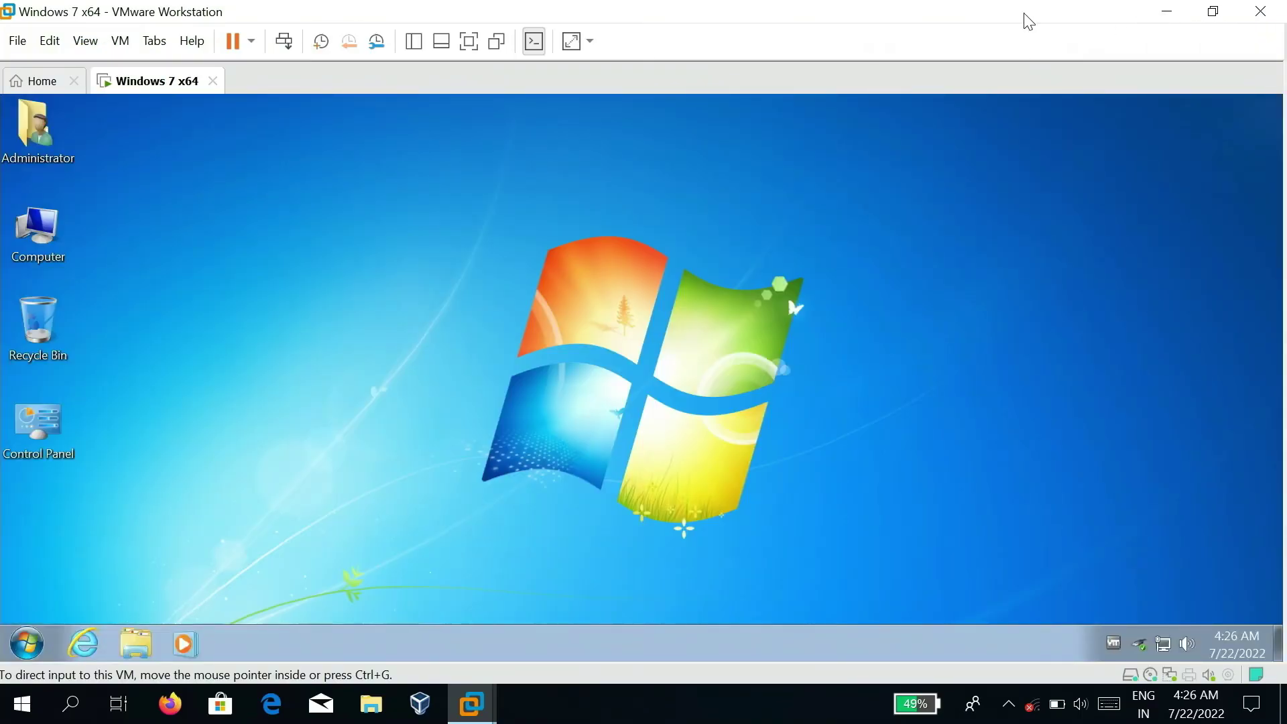
{"action": "left_click", "coordinate": [1166, 11]}
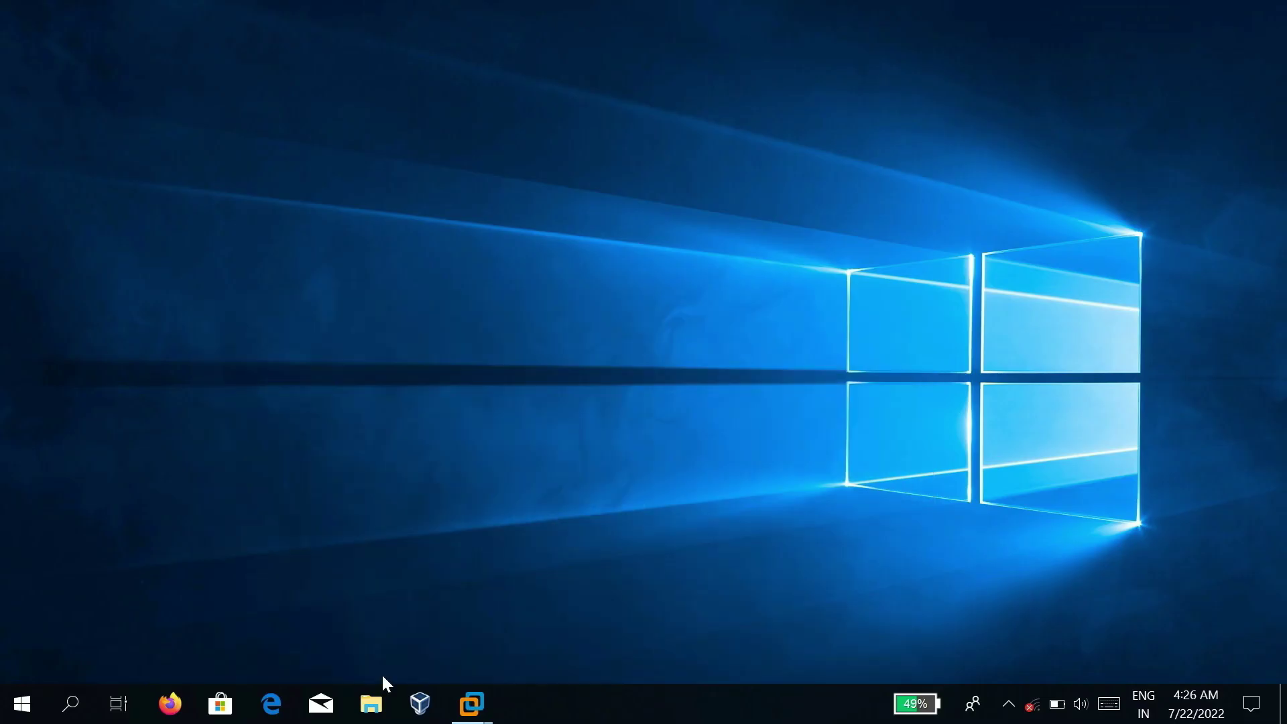